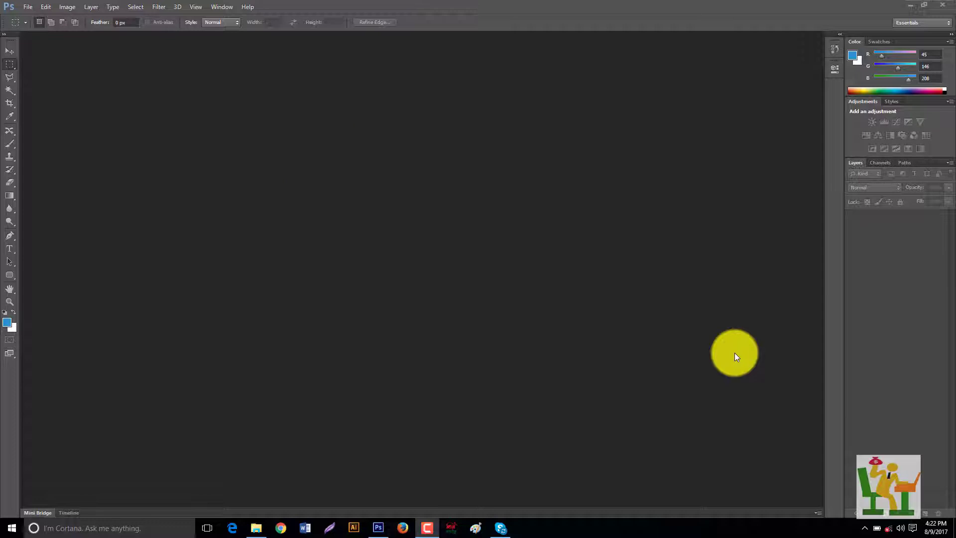
{"action": "left_click", "coordinate": [28, 8]}
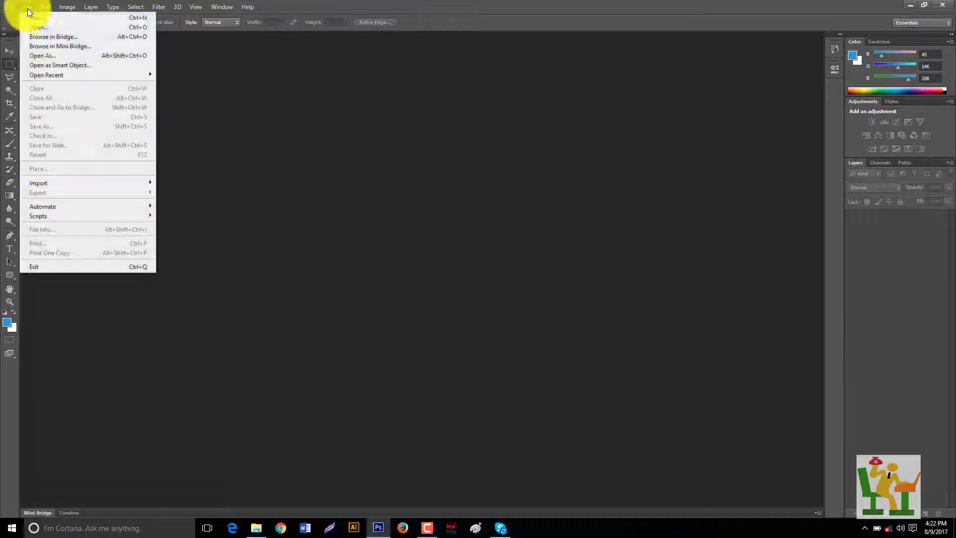
{"action": "left_click", "coordinate": [28, 18]}
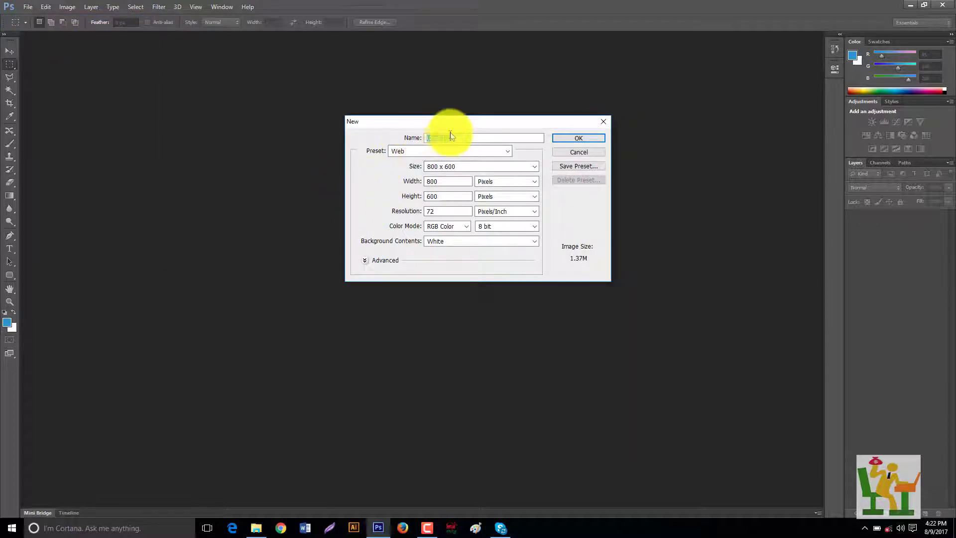
{"action": "left_click", "coordinate": [567, 139]}
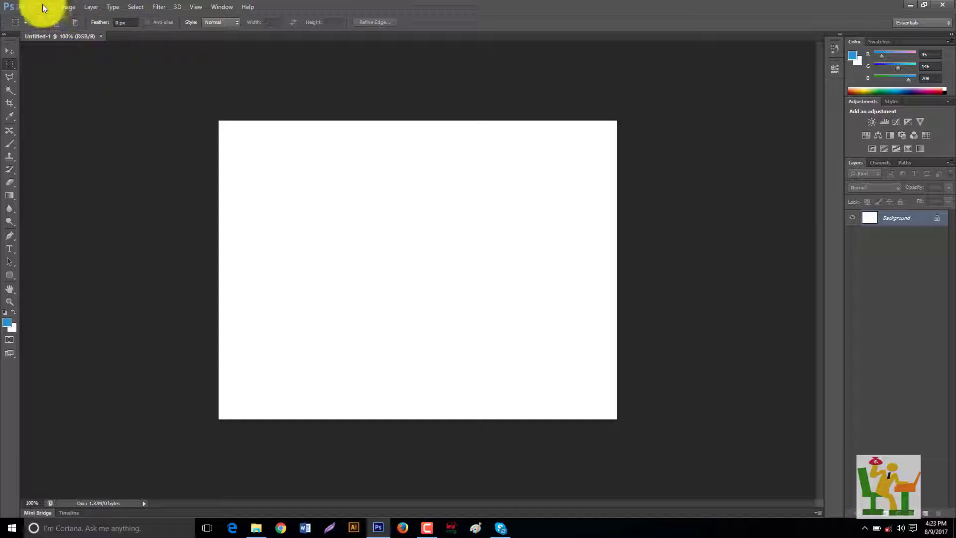
{"action": "left_click", "coordinate": [29, 7]}
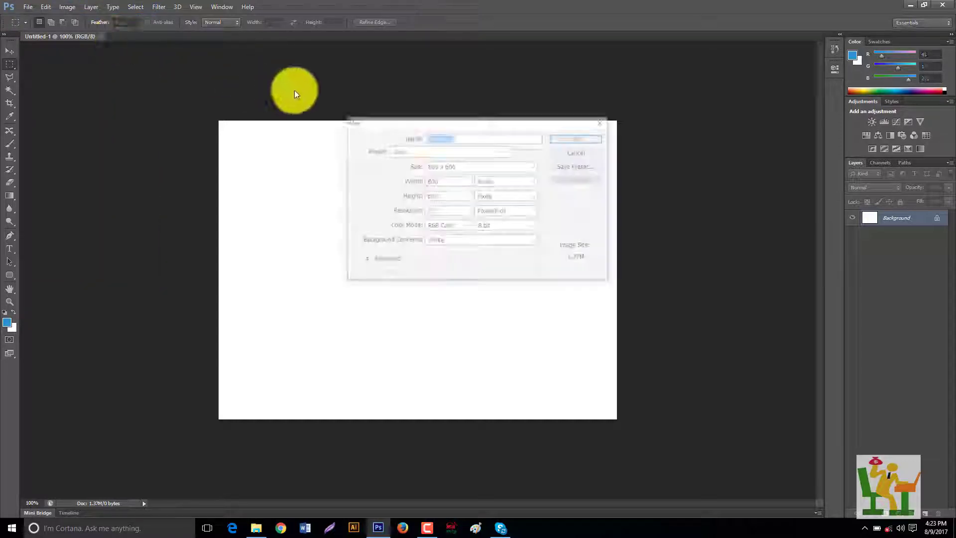
{"action": "left_click", "coordinate": [592, 138]}
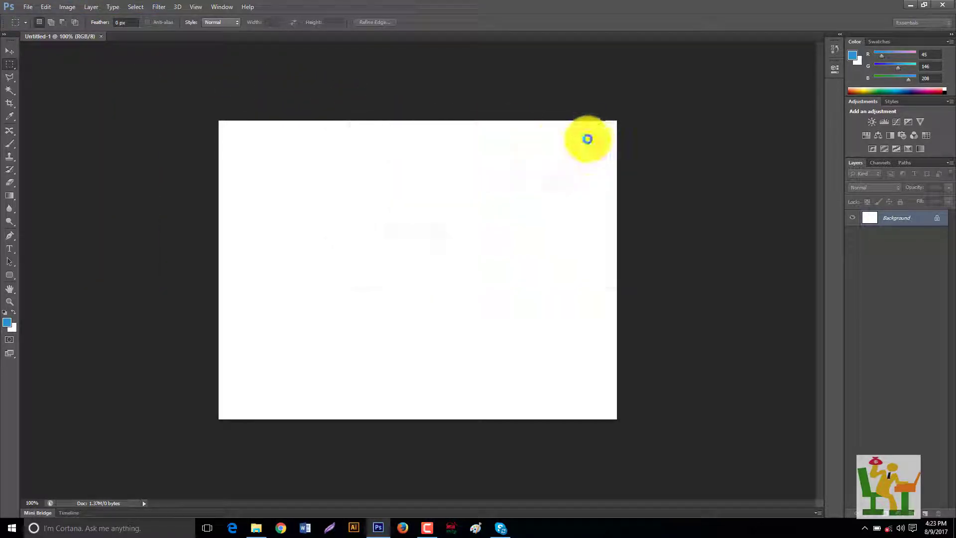
{"action": "left_click", "coordinate": [28, 7]}
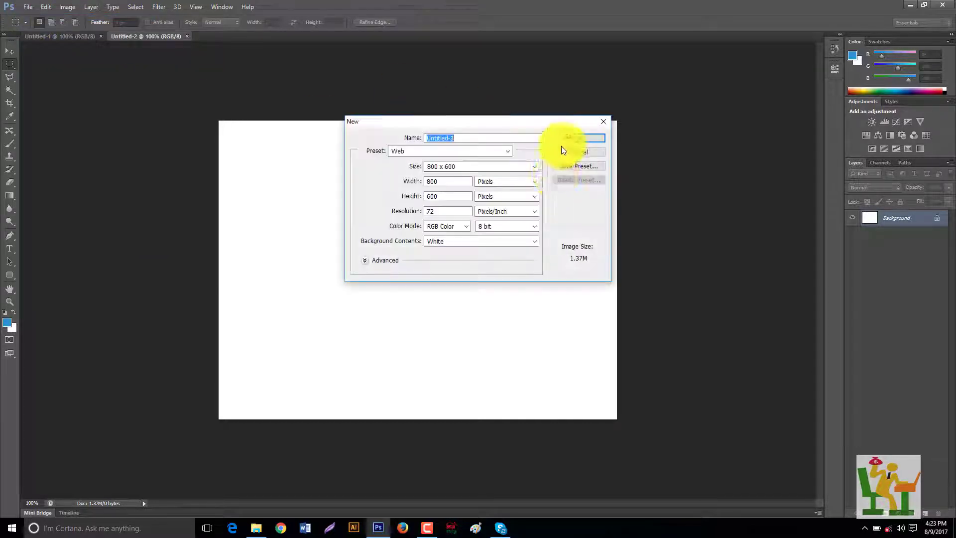
{"action": "left_click", "coordinate": [565, 138]}
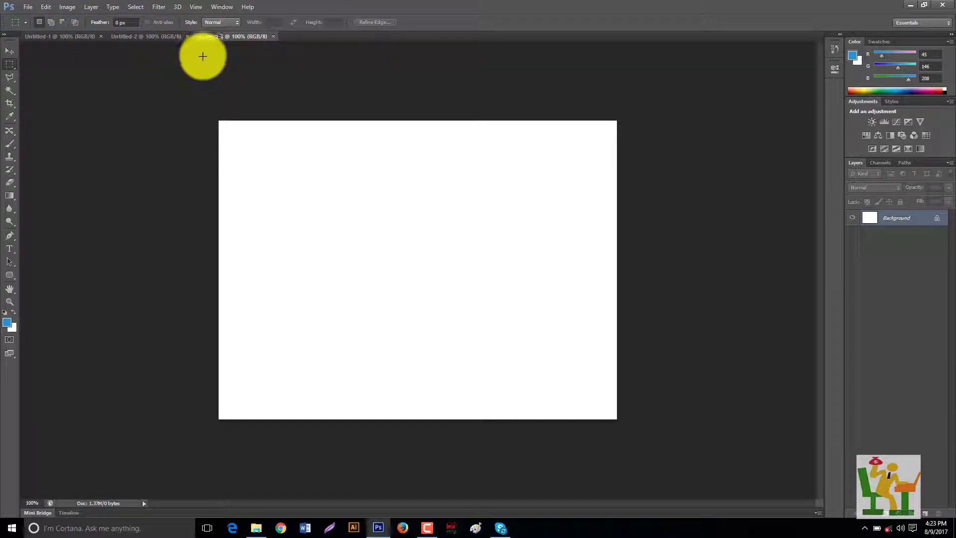
{"action": "mouse_move", "coordinate": [140, 36]}
{"action": "left_mouse_down"}
{"action": "mouse_move", "coordinate": [125, 57]}
{"action": "mouse_move", "coordinate": [75, 38]}
{"action": "left_mouse_up"}
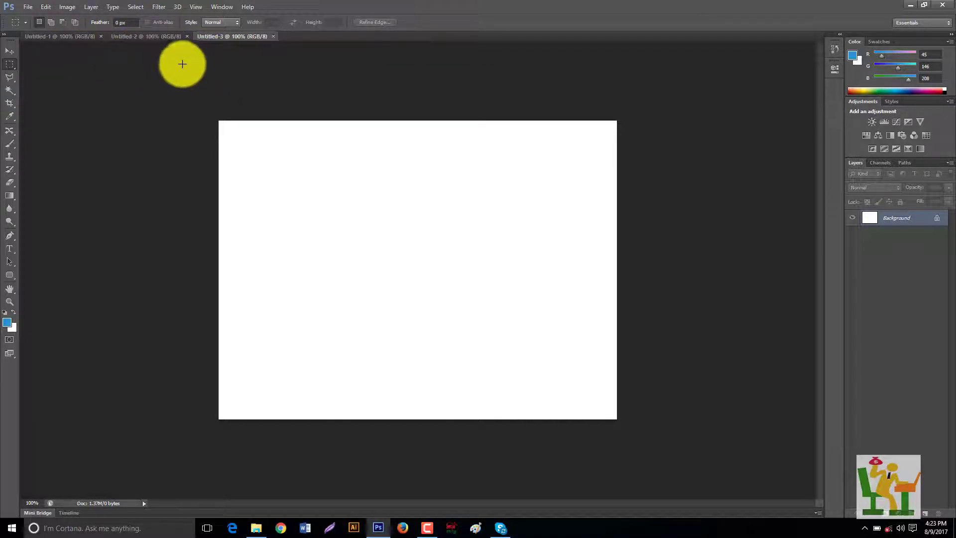
{"action": "mouse_move", "coordinate": [222, 42]}
{"action": "left_mouse_down"}
{"action": "mouse_move", "coordinate": [146, 49]}
{"action": "mouse_move", "coordinate": [268, 38]}
{"action": "left_mouse_up"}
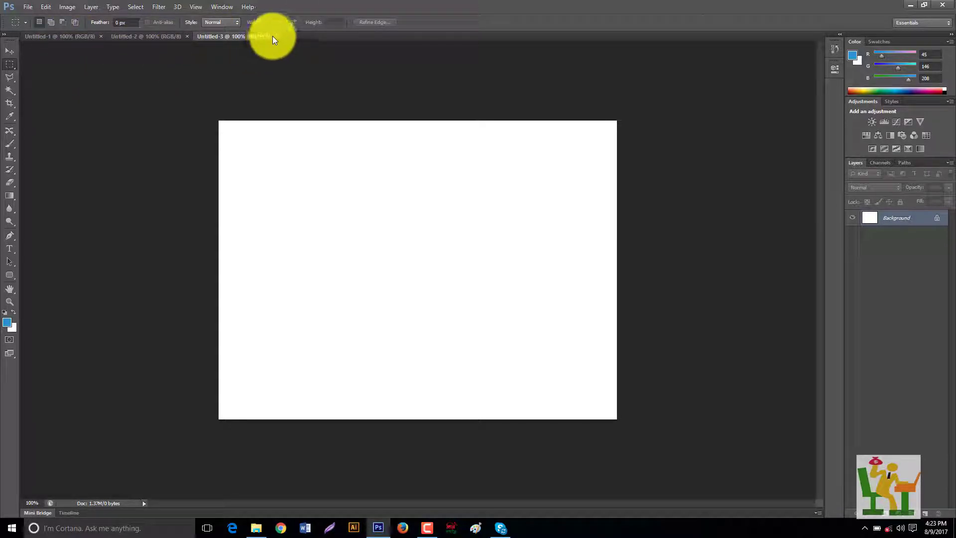
{"action": "left_click", "coordinate": [273, 36]}
{"action": "left_click", "coordinate": [184, 36]}
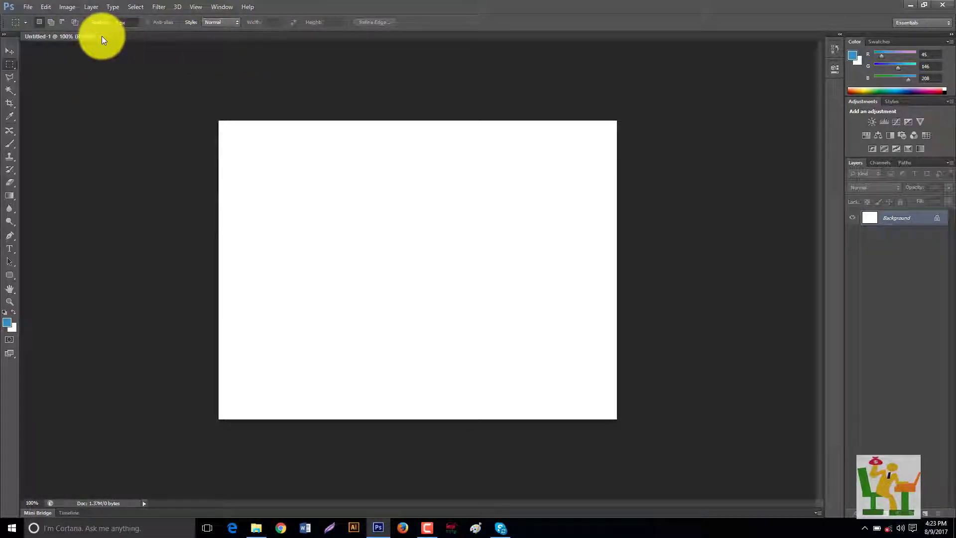
{"action": "left_click", "coordinate": [101, 36]}
Create three blank documents named 1, 2 and 3, one after another
{"action": "left_click", "coordinate": [30, 7]}
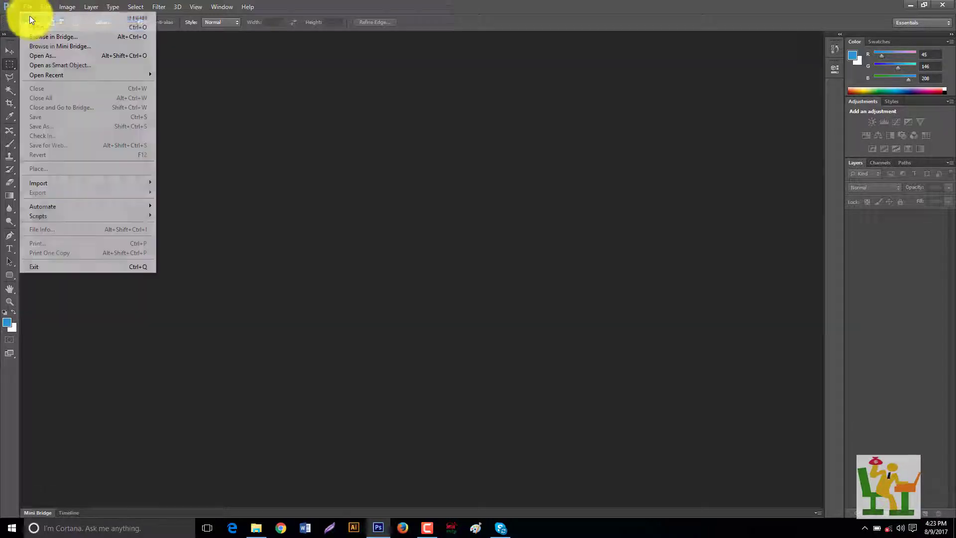
{"action": "left_click", "coordinate": [31, 17]}
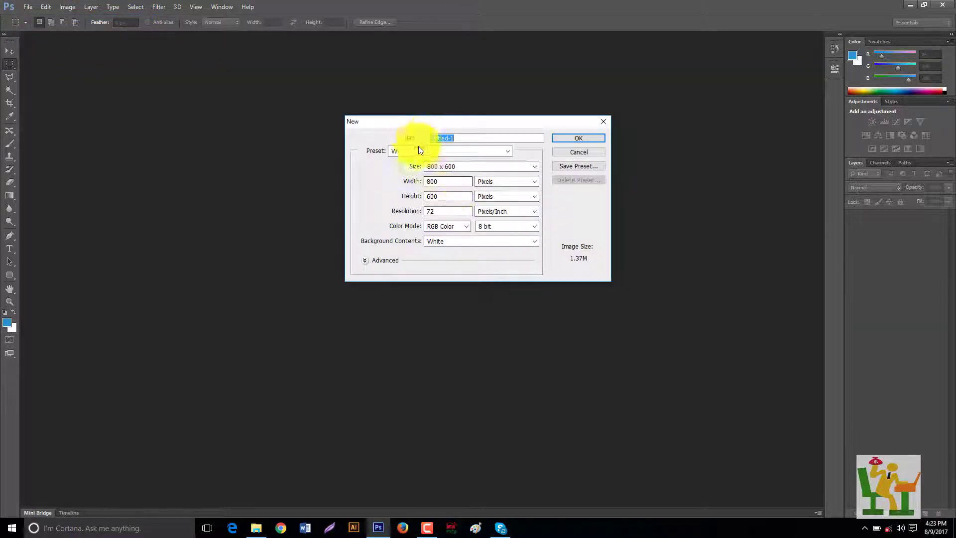
{"action": "type", "text": "1"}
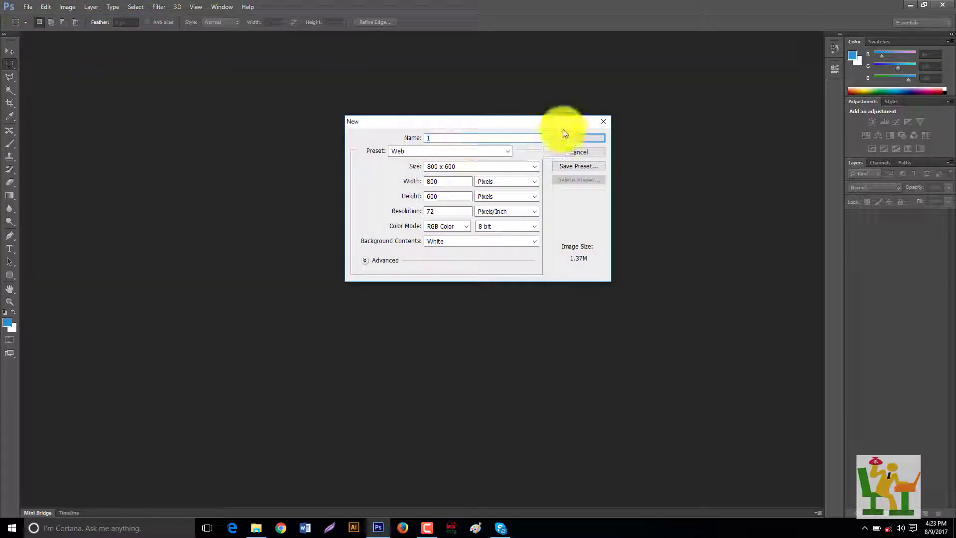
{"action": "left_click", "coordinate": [577, 138]}
{"action": "key", "text": "ctrl+n"}
{"action": "type", "text": "2"}
{"action": "left_click", "coordinate": [577, 138]}
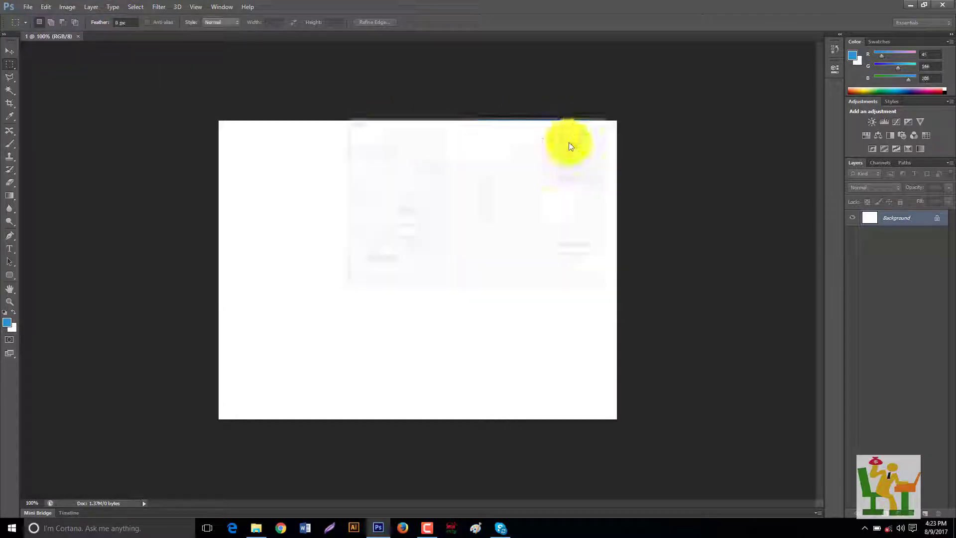
{"action": "key", "text": "ctrl+n"}
{"action": "type", "text": "3"}
{"action": "left_click", "coordinate": [578, 138]}
Return to document 1 and start a text line on its canvas
{"action": "left_click", "coordinate": [48, 36]}
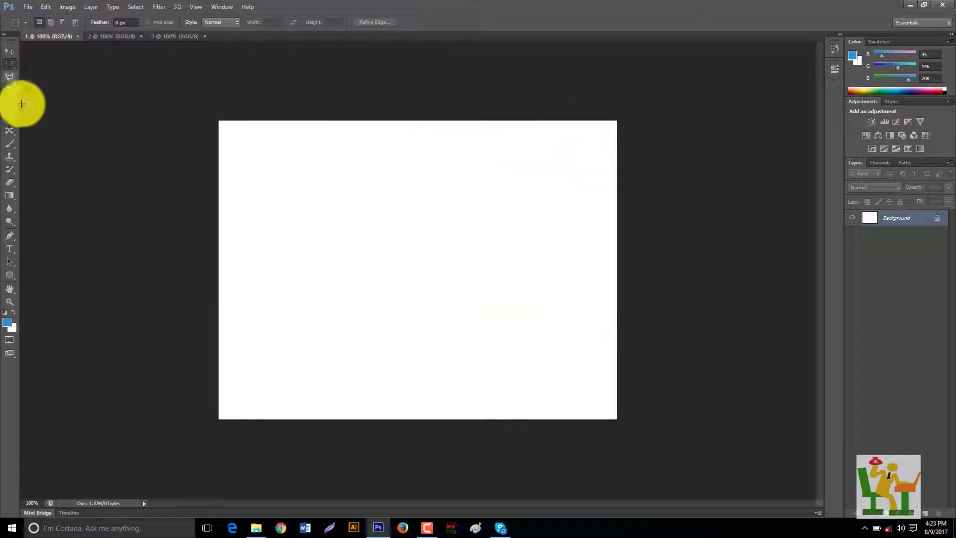
{"action": "key", "text": "t"}
{"action": "left_click", "coordinate": [341, 256]}
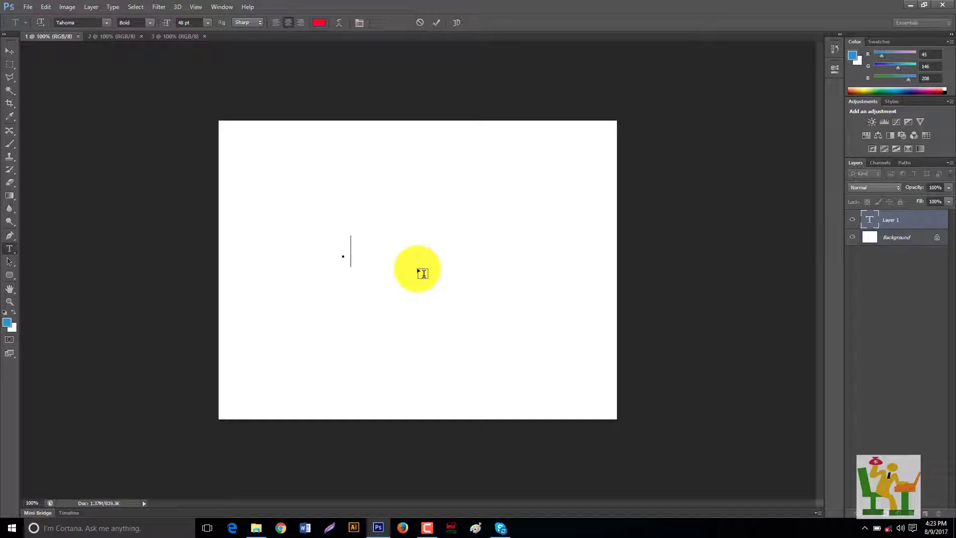
Type a red numeral 1, then enlarge and centre it on the canvas
{"action": "type", "text": "1"}
{"action": "left_click", "coordinate": [10, 51]}
{"action": "mouse_move", "coordinate": [350, 257]}
{"action": "left_mouse_down"}
{"action": "mouse_move", "coordinate": [442, 307]}
{"action": "mouse_move", "coordinate": [487, 367]}
{"action": "left_mouse_up"}
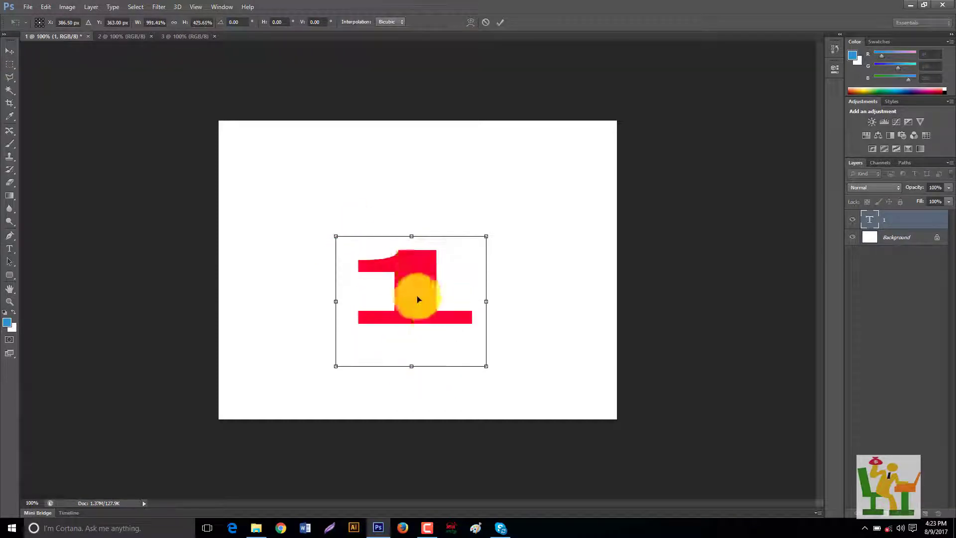
{"action": "mouse_move", "coordinate": [417, 295]}
{"action": "left_mouse_down"}
{"action": "mouse_move", "coordinate": [409, 239]}
{"action": "mouse_move", "coordinate": [427, 259]}
{"action": "mouse_move", "coordinate": [122, 35]}
{"action": "mouse_move", "coordinate": [346, 261]}
{"action": "mouse_move", "coordinate": [427, 243]}
{"action": "left_mouse_up"}
{"action": "key", "text": "Return"}
Retype the copied numeral in document 2 as 2
{"action": "key", "text": "t"}
{"action": "left_click", "coordinate": [416, 252]}
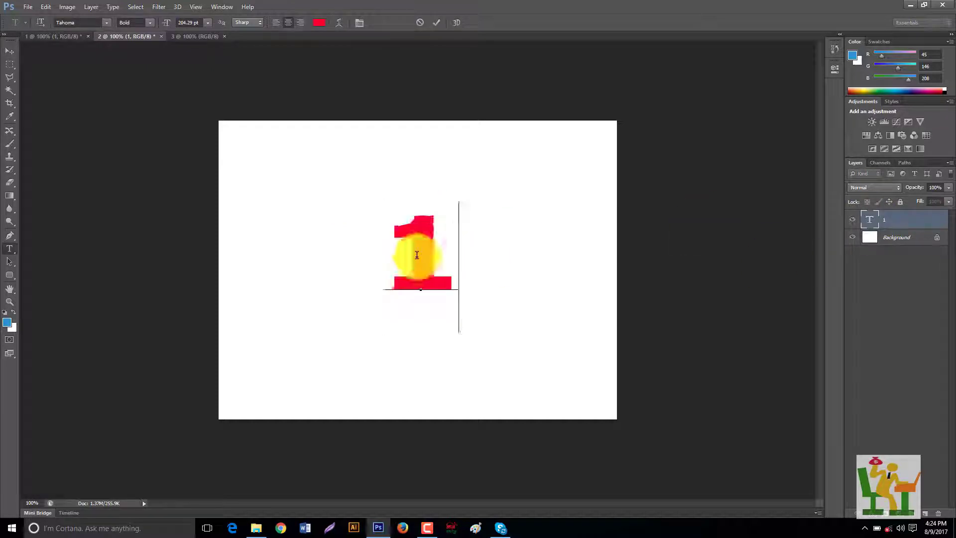
{"action": "key", "text": "BackSpace"}
{"action": "type", "text": "2"}
{"action": "left_click", "coordinate": [55, 36]}
Copy the 2 into document 3, change it to 3, and return to document 1
{"action": "mouse_move", "coordinate": [134, 39]}
{"action": "left_mouse_down"}
{"action": "mouse_move", "coordinate": [198, 36]}
{"action": "mouse_move", "coordinate": [367, 187]}
{"action": "mouse_move", "coordinate": [429, 264]}
{"action": "left_mouse_up"}
{"action": "key", "text": "t"}
{"action": "double_click", "coordinate": [456, 254]}
{"action": "type", "text": "3"}
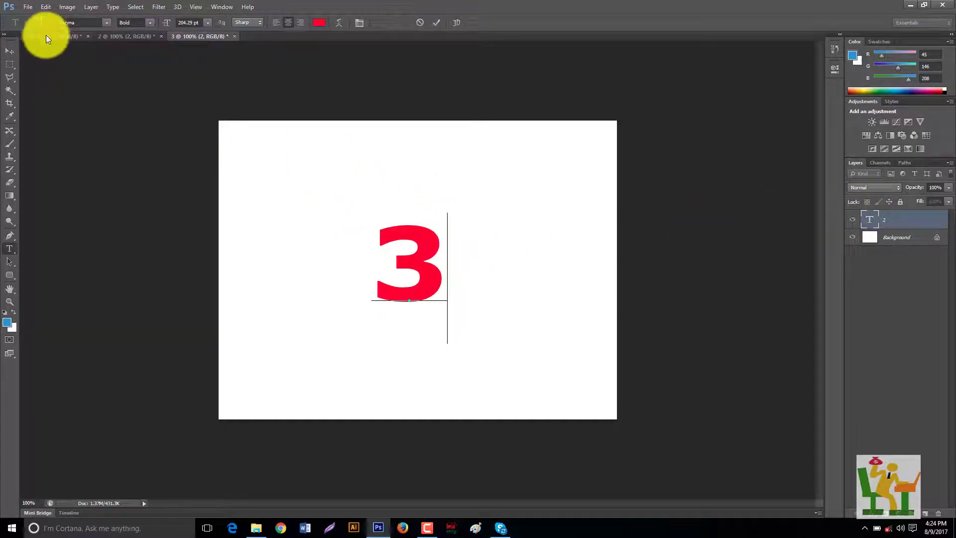
{"action": "left_click", "coordinate": [46, 36]}
{"action": "key", "text": "v"}
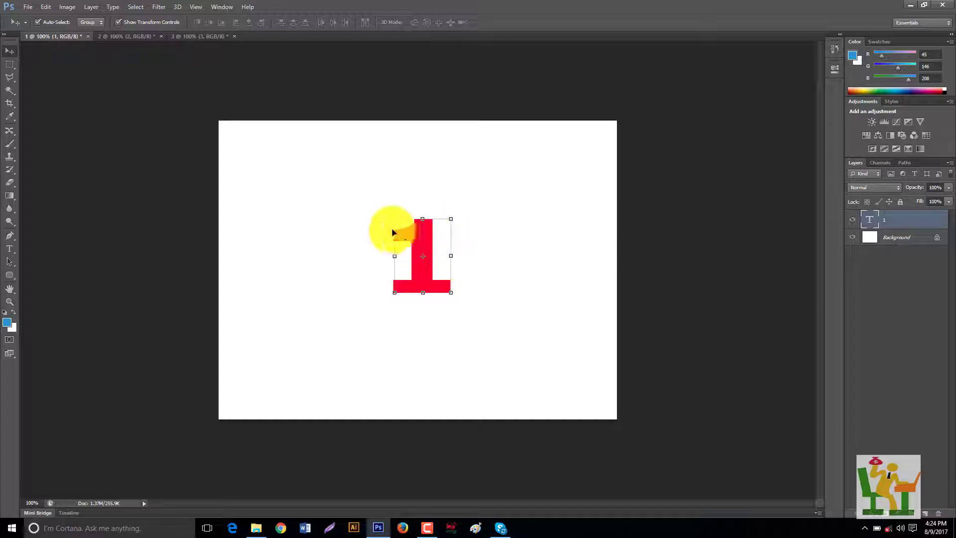
{"action": "left_click", "coordinate": [136, 35]}
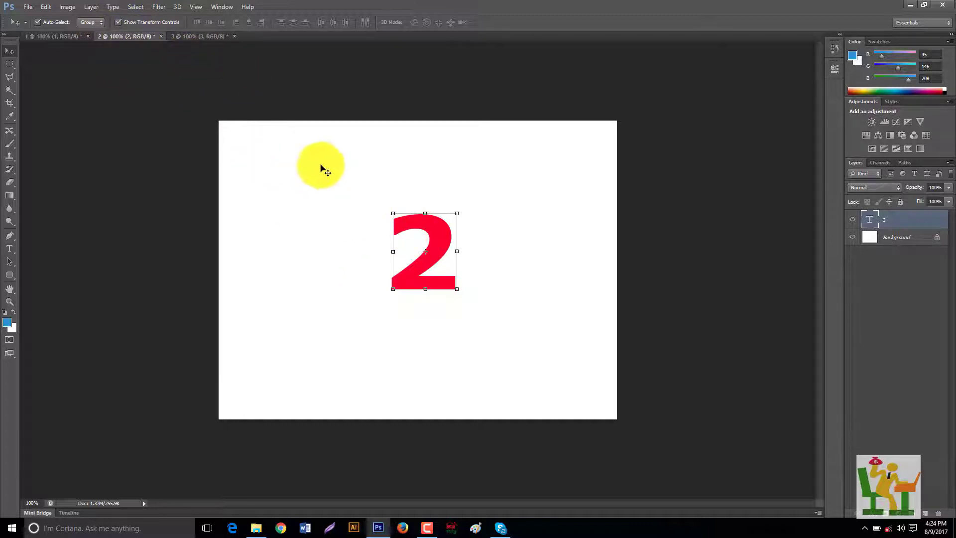
{"action": "left_click", "coordinate": [192, 34]}
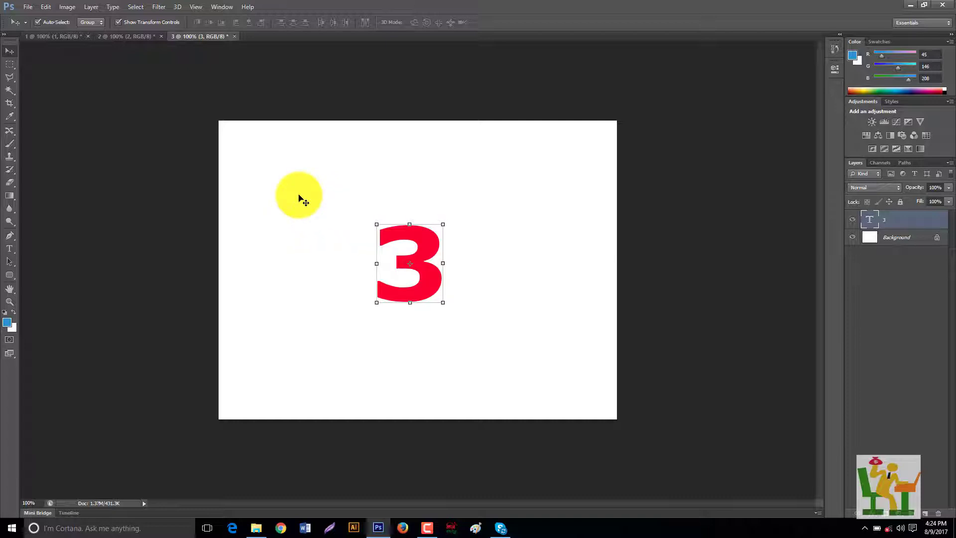
{"action": "key", "text": "ctrl+Tab"}
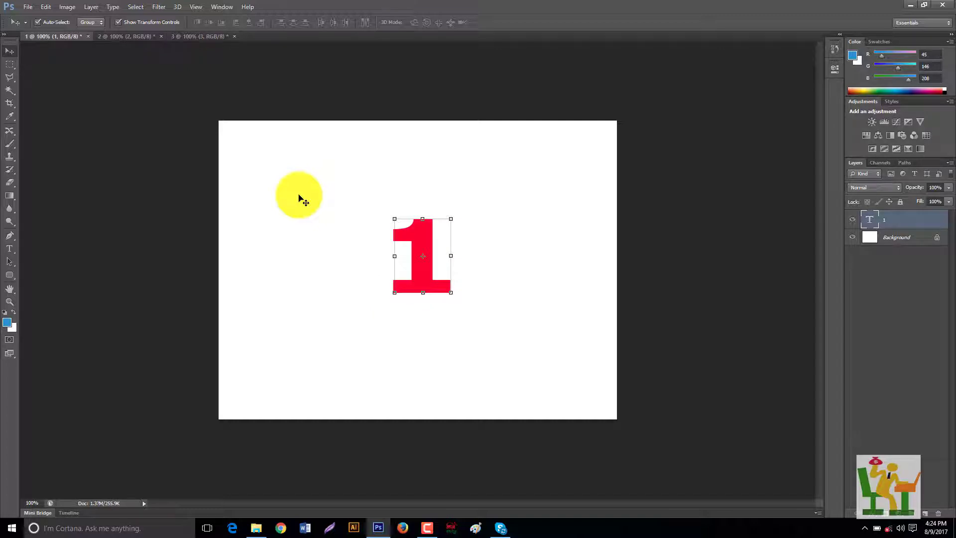
{"action": "key", "text": "ctrl+Tab"}
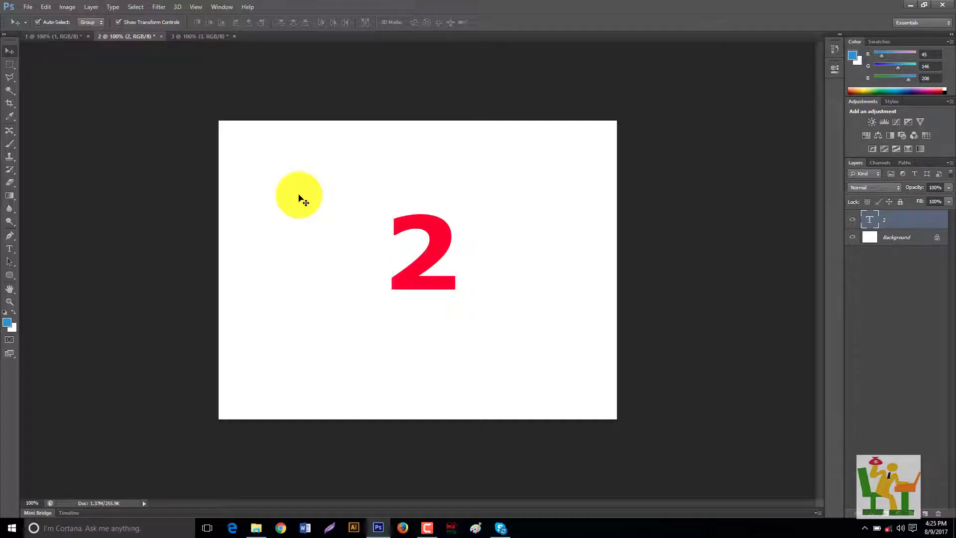
{"action": "key", "text": "ctrl+Tab"}
{"action": "key", "text": "ctrl+Tab"}
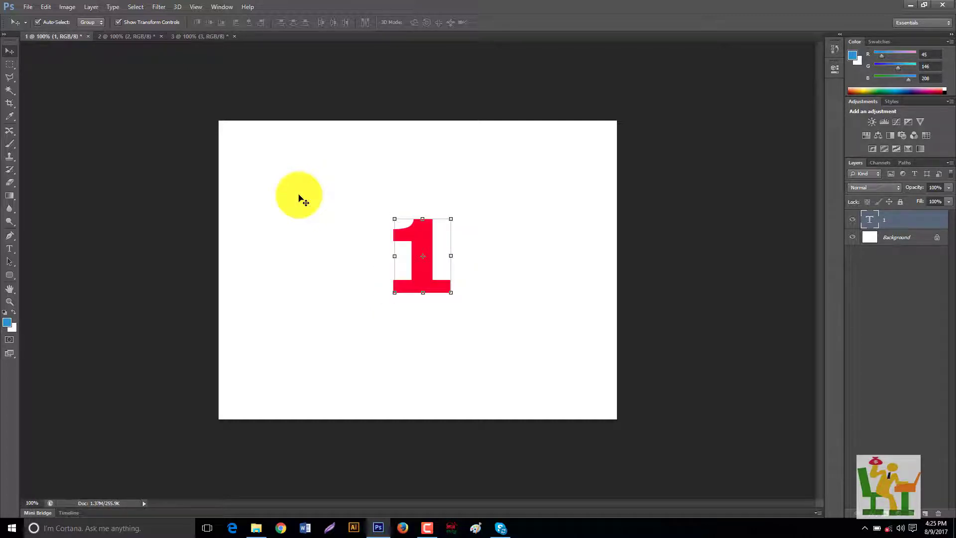
{"action": "key", "text": "ctrl+Tab"}
{"action": "key", "text": "ctrl+Tab"}
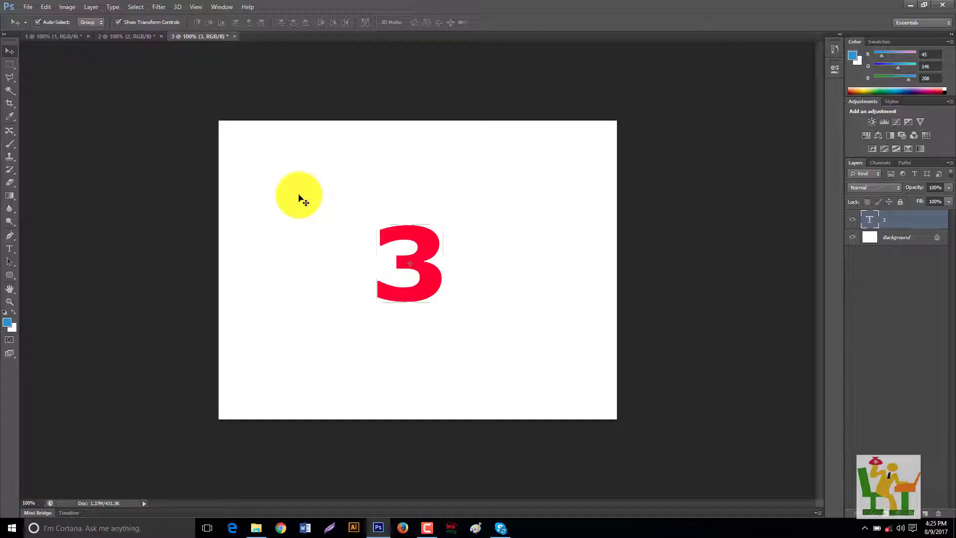
{"action": "key", "text": "ctrl+Tab"}
{"action": "key", "text": "ctrl+Tab"}
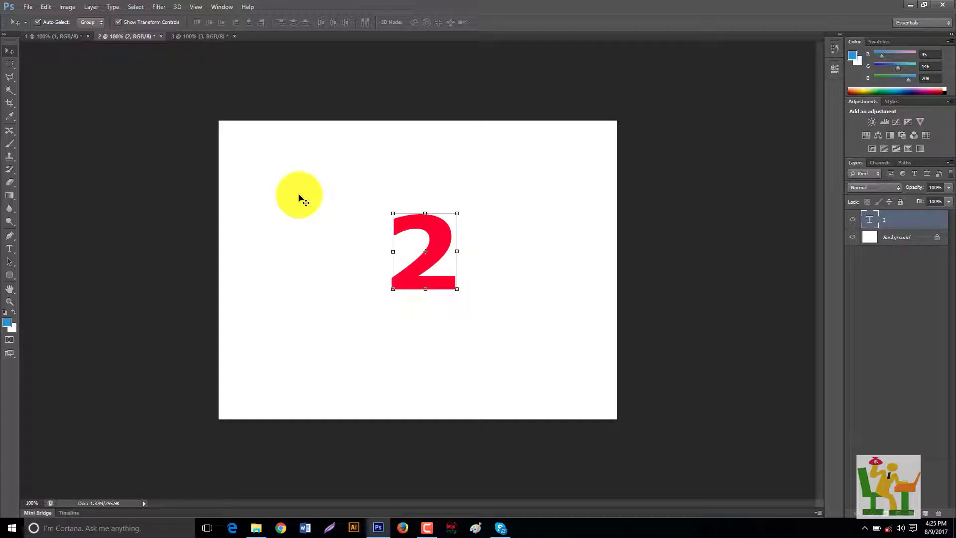
{"action": "key", "text": "ctrl+Tab"}
{"action": "key", "text": "ctrl+Tab"}
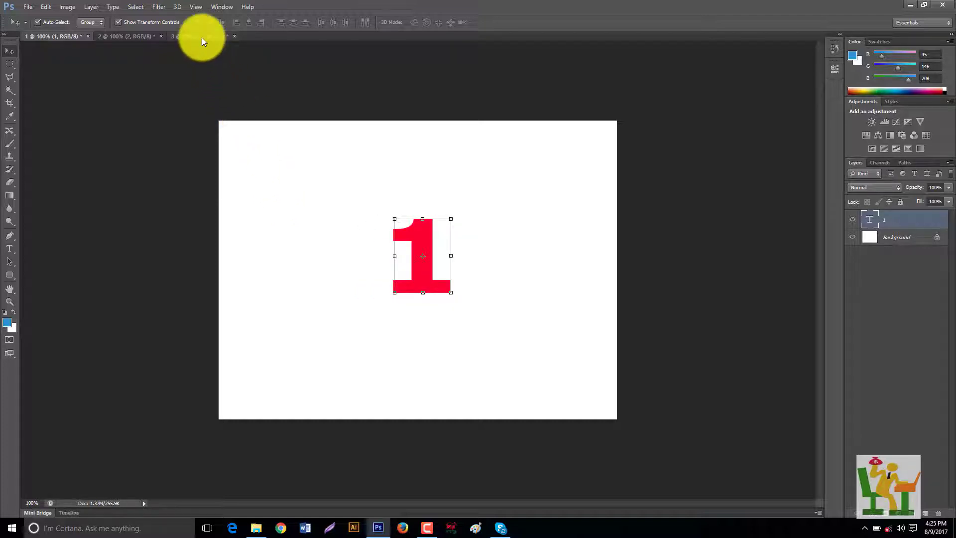
Pull documents 3, 2 and 1 out into floating windows
{"action": "left_click_drag", "start_coordinate": [202, 37], "coordinate": [237, 94]}
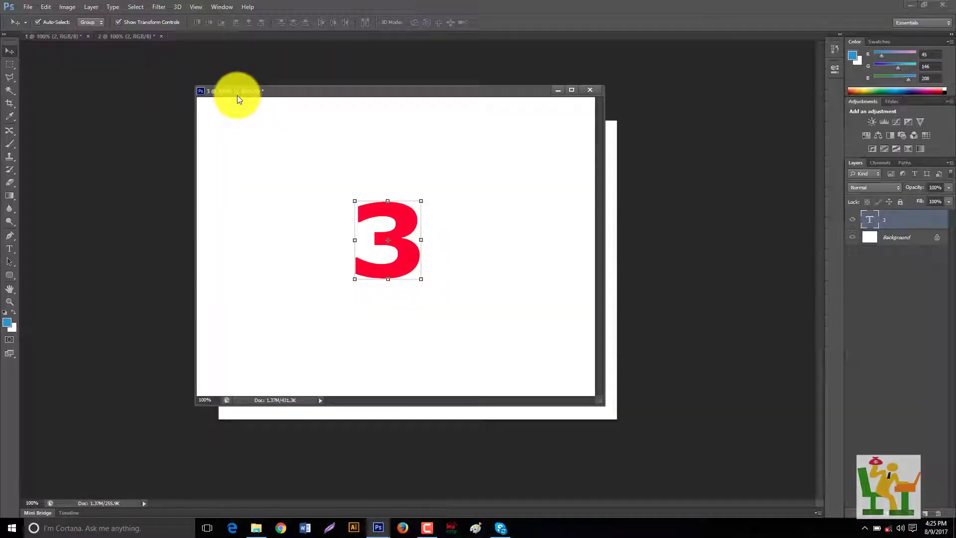
{"action": "left_click_drag", "start_coordinate": [149, 37], "coordinate": [148, 84]}
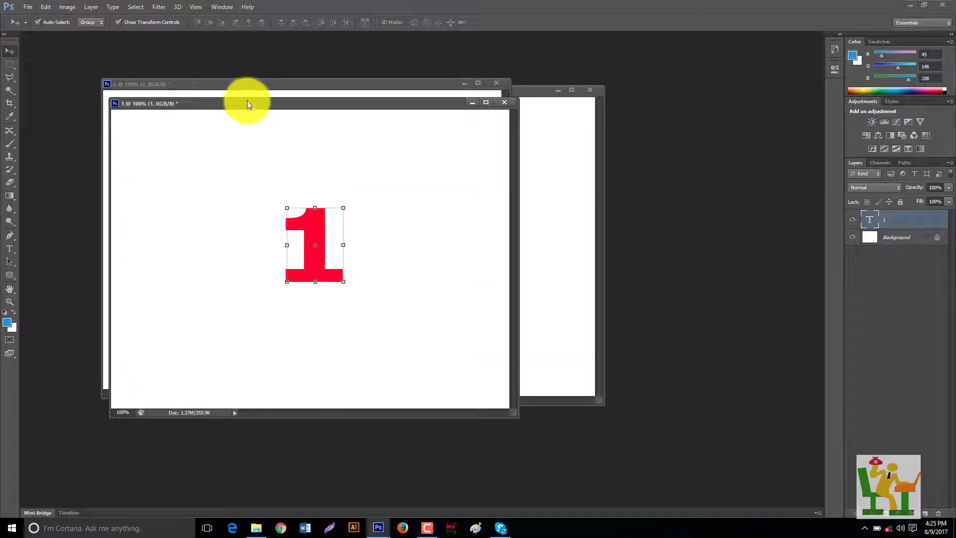
{"action": "mouse_move", "coordinate": [103, 73]}
{"action": "left_mouse_down"}
{"action": "mouse_move", "coordinate": [468, 132]}
{"action": "mouse_move", "coordinate": [527, 132]}
{"action": "left_mouse_up"}
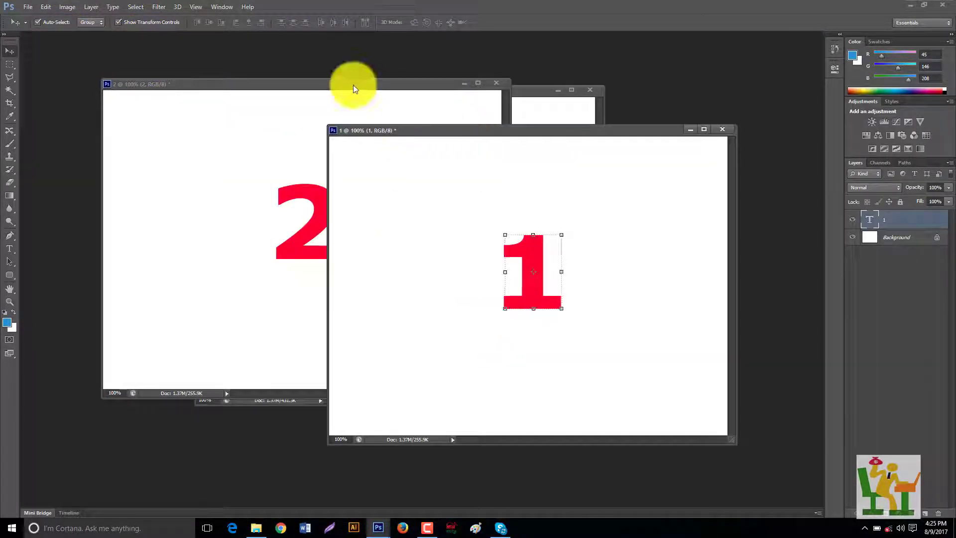
{"action": "left_click_drag", "start_coordinate": [354, 84], "coordinate": [339, 84]}
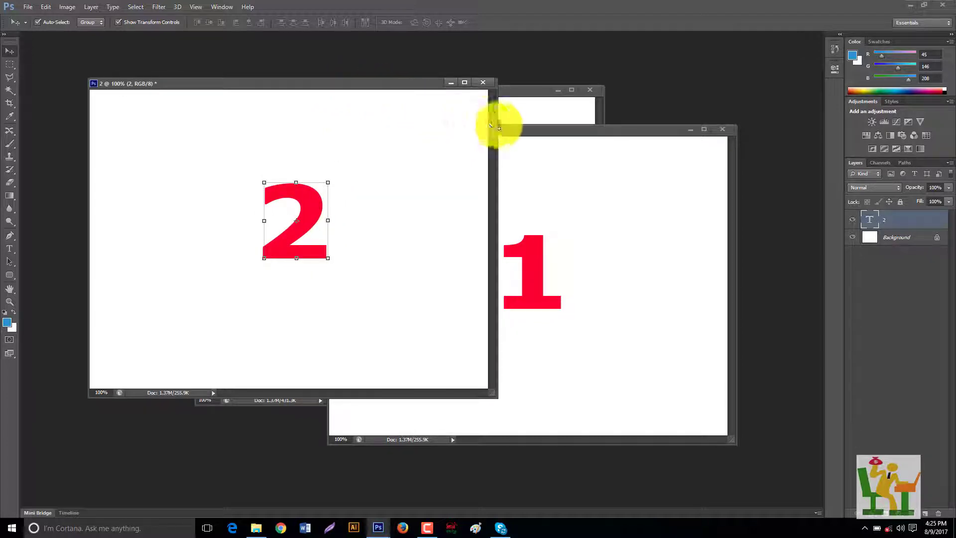
{"action": "left_click", "coordinate": [525, 129]}
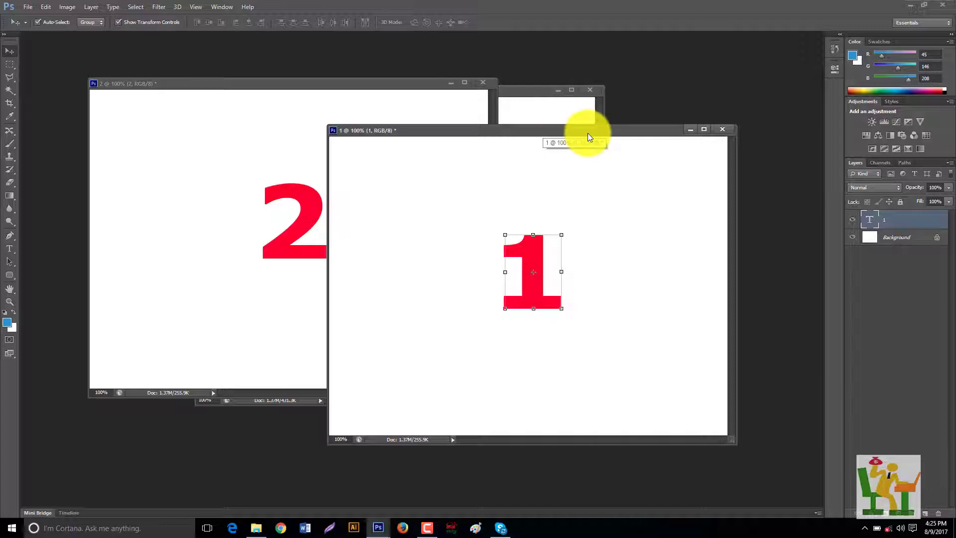
Dock documents 1, 2 and 3 back into the tab bar
{"action": "mouse_move", "coordinate": [588, 133]}
{"action": "left_mouse_down"}
{"action": "mouse_move", "coordinate": [279, 47]}
{"action": "mouse_move", "coordinate": [280, 38]}
{"action": "left_mouse_up"}
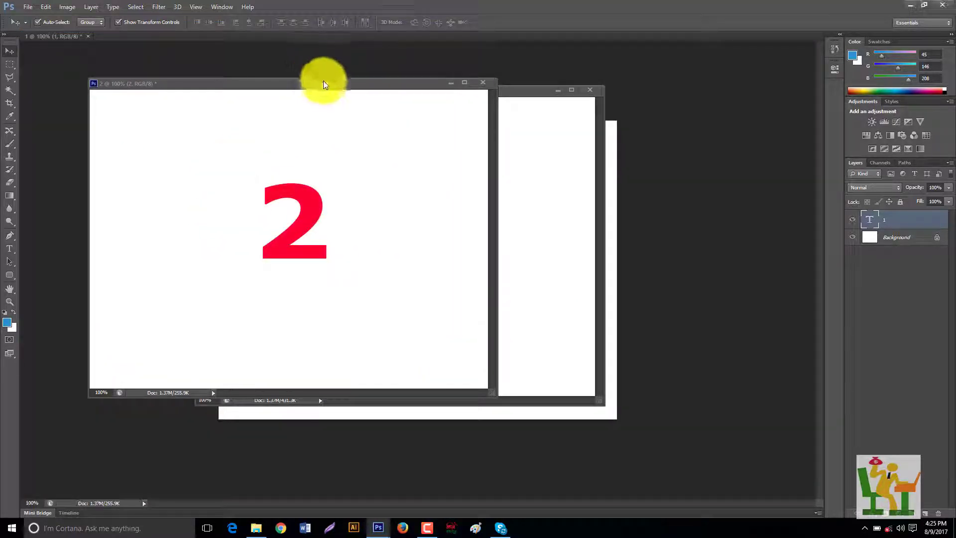
{"action": "left_click_drag", "start_coordinate": [345, 83], "coordinate": [351, 40]}
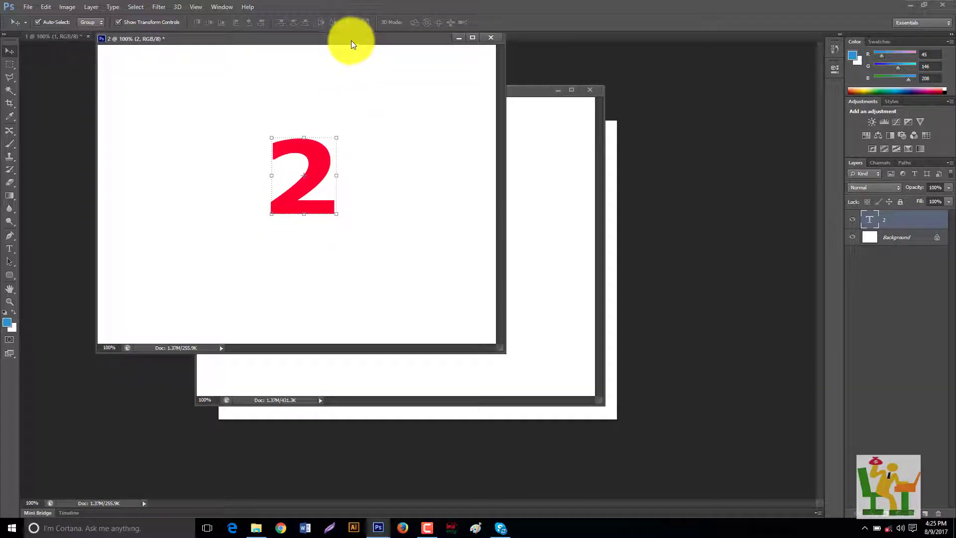
{"action": "left_click_drag", "start_coordinate": [454, 95], "coordinate": [440, 34]}
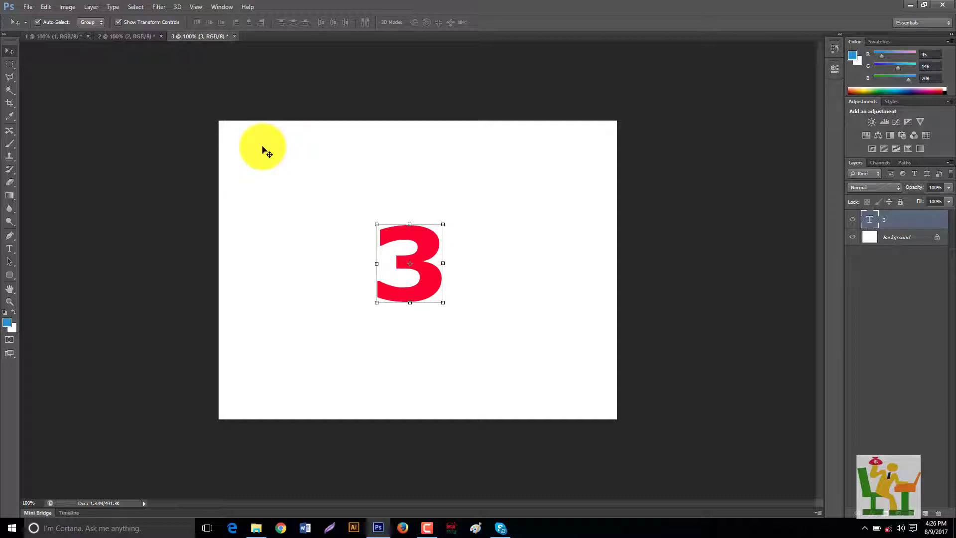
{"action": "left_click", "coordinate": [28, 7]}
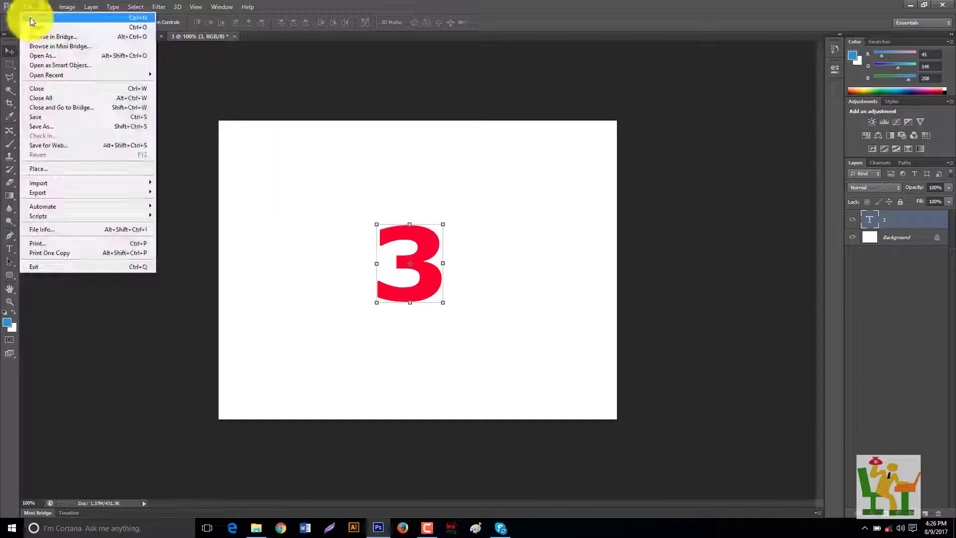
{"action": "left_click", "coordinate": [32, 19]}
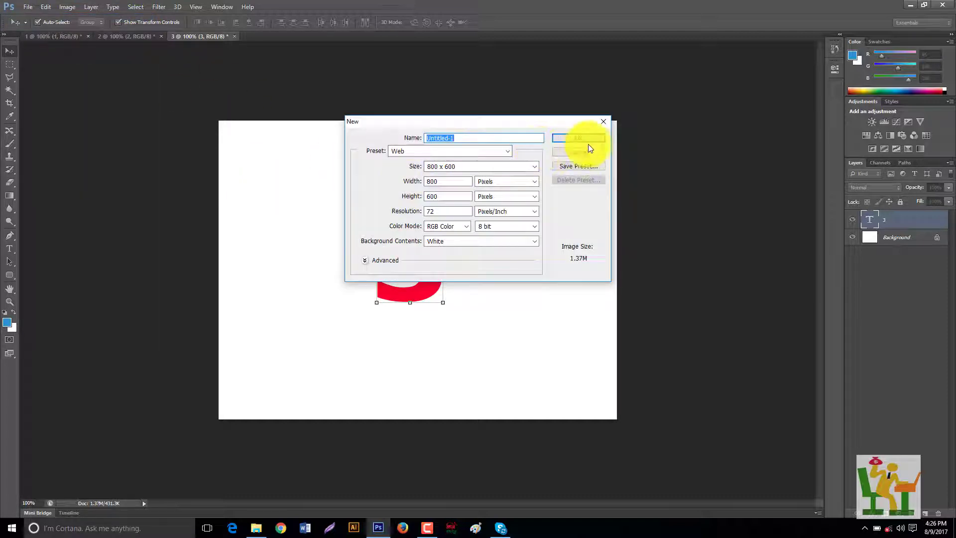
{"action": "left_click", "coordinate": [579, 150]}
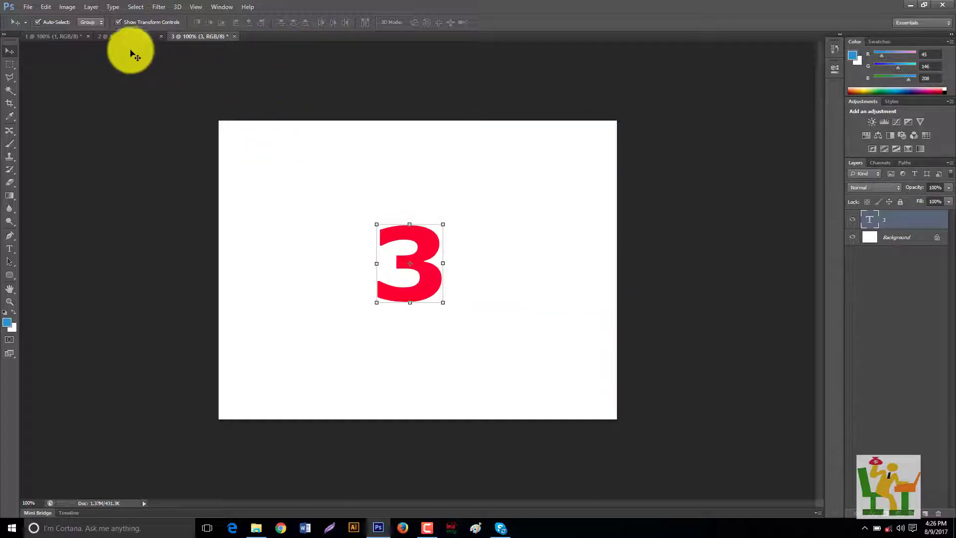
{"action": "left_click", "coordinate": [44, 8]}
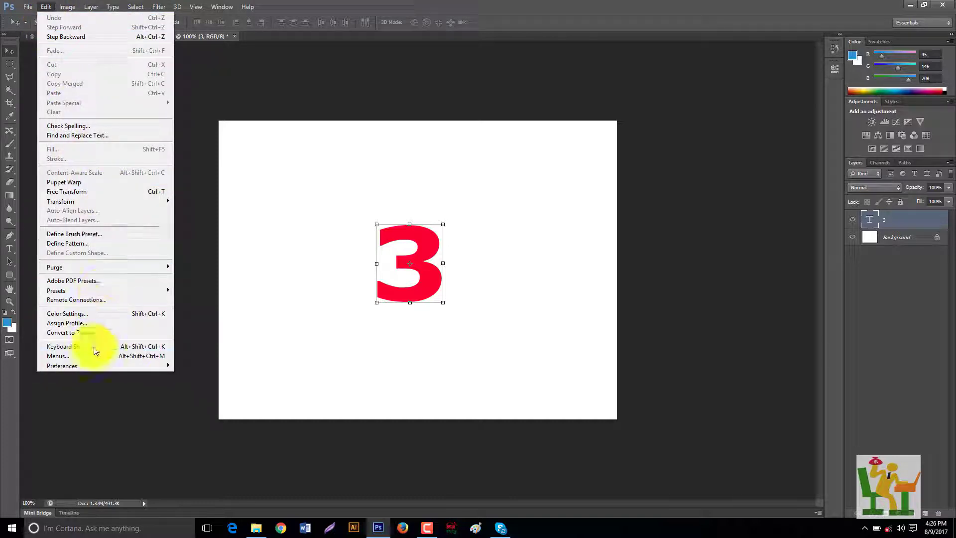
{"action": "mouse_move", "coordinate": [62, 366]}
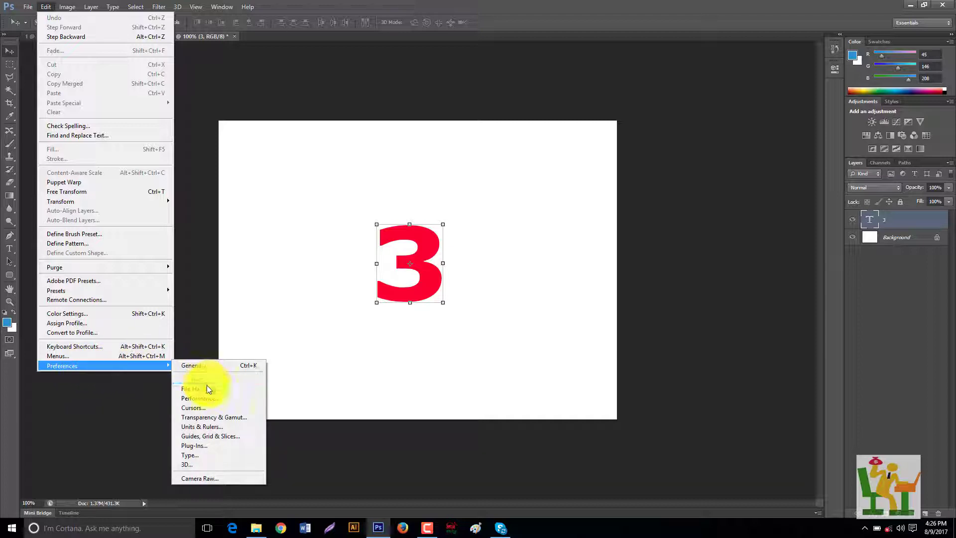
Review the Interface preferences, then close document 3 to raise the save prompt
{"action": "left_click", "coordinate": [211, 381]}
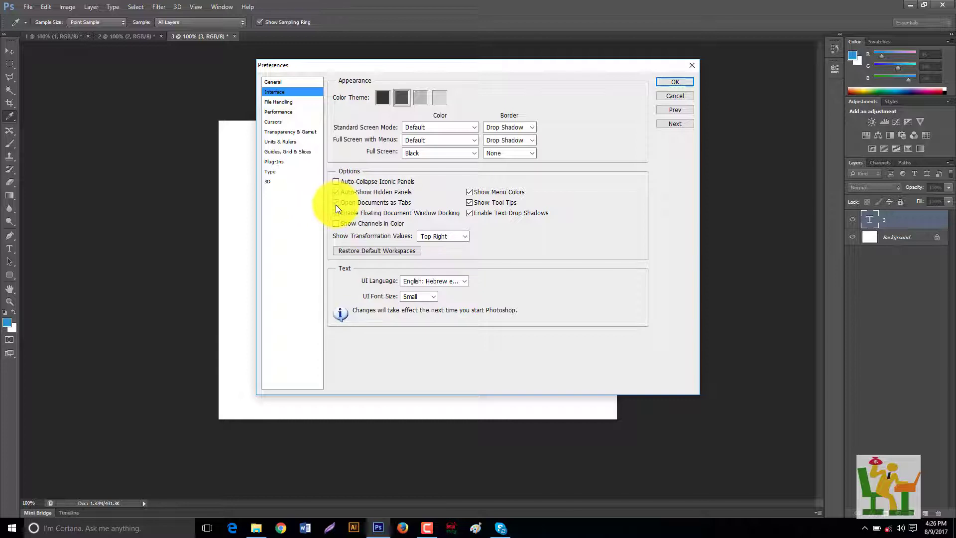
{"action": "left_click", "coordinate": [672, 82]}
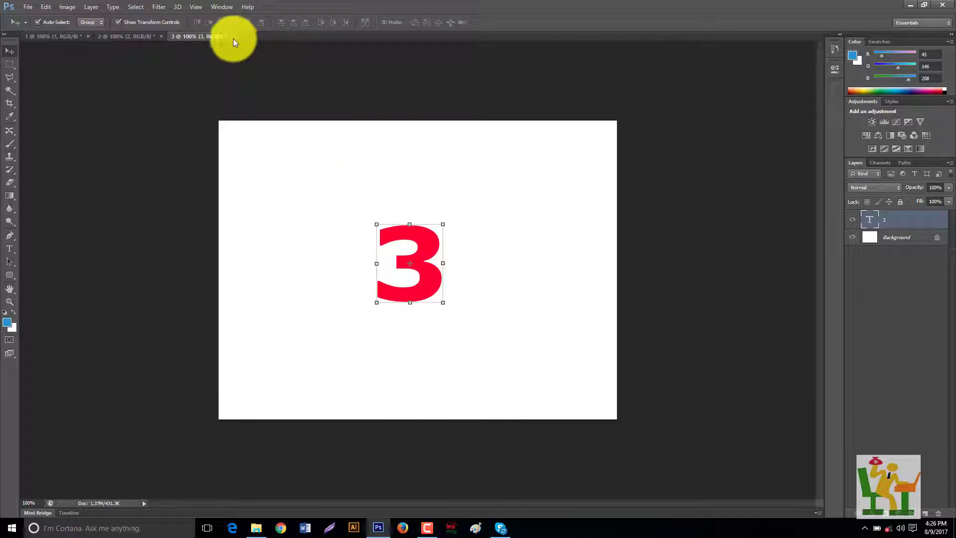
{"action": "left_click", "coordinate": [234, 36]}
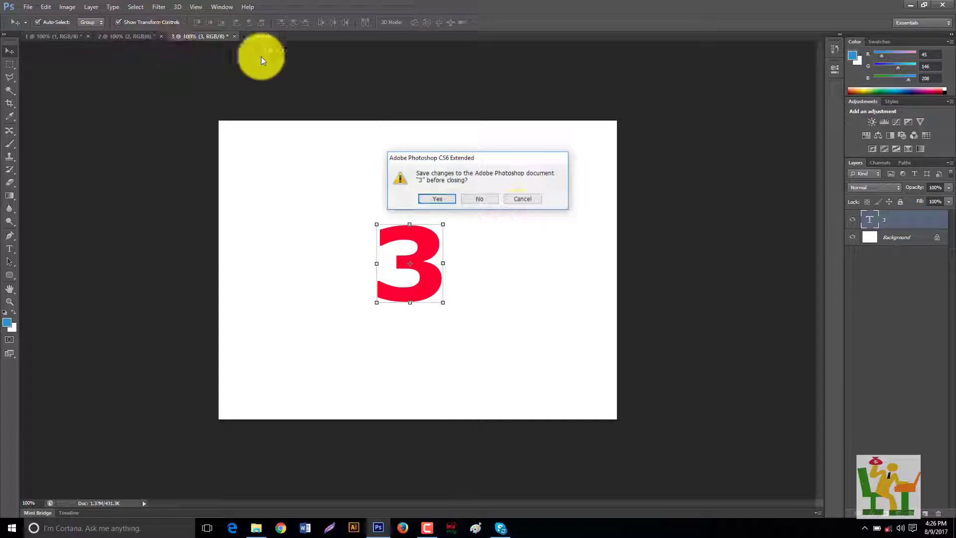
Cancel closing document 3 and create a floating Untitled-1 document
{"action": "left_click", "coordinate": [528, 201]}
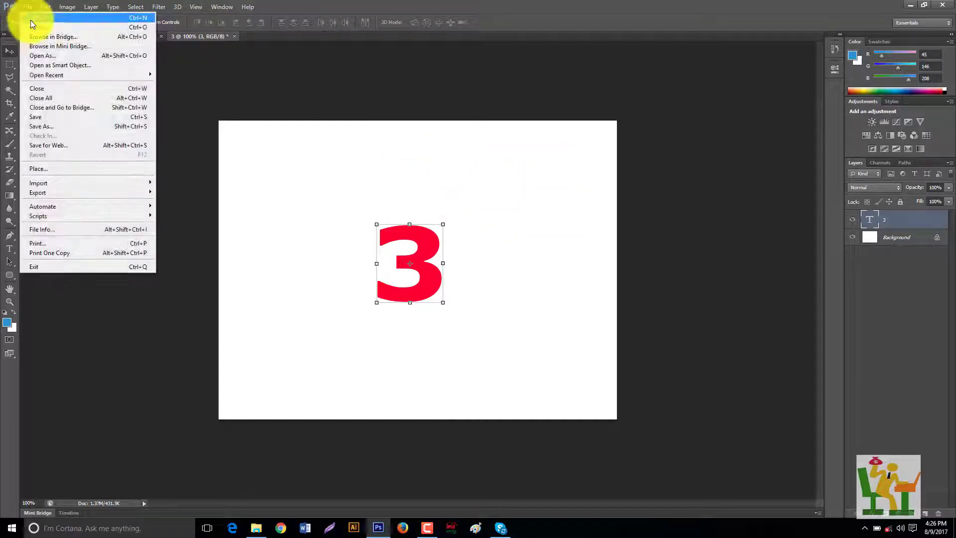
{"action": "left_click", "coordinate": [30, 18]}
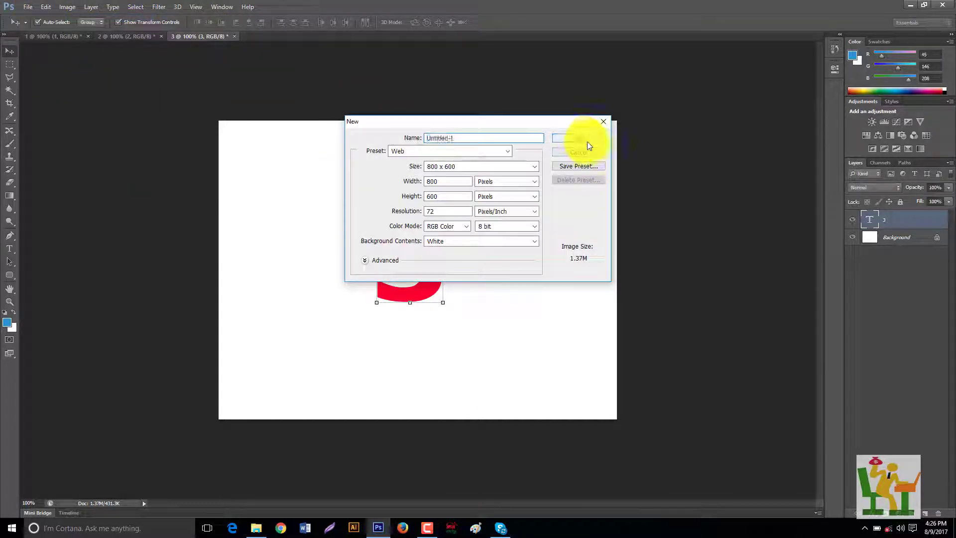
{"action": "left_click", "coordinate": [587, 142]}
{"action": "mouse_move", "coordinate": [247, 46]}
{"action": "left_mouse_down"}
{"action": "mouse_move", "coordinate": [408, 106]}
{"action": "mouse_move", "coordinate": [492, 116]}
{"action": "left_mouse_up"}
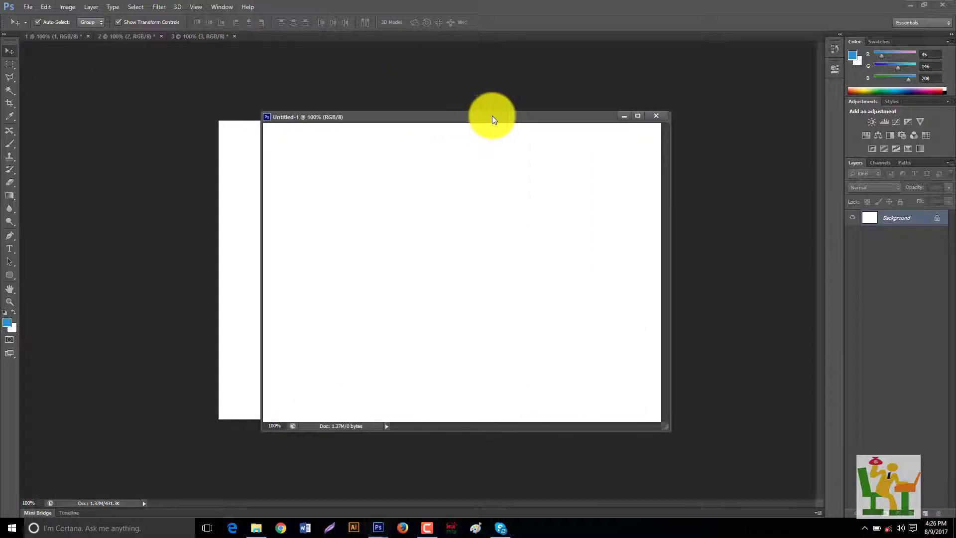
Create a floating Untitled-2 overlapping Untitled-1, then close both
{"action": "left_click", "coordinate": [27, 13]}
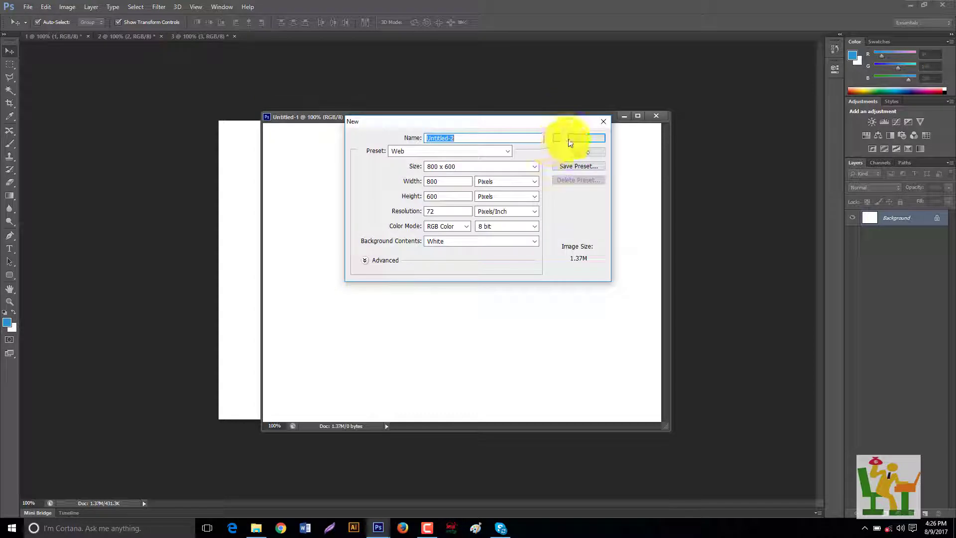
{"action": "left_click", "coordinate": [571, 142]}
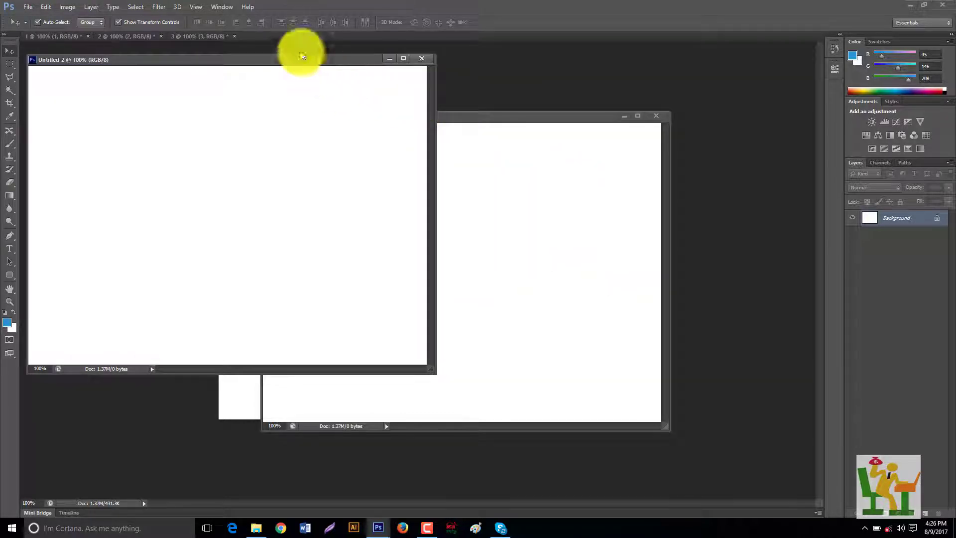
{"action": "mouse_move", "coordinate": [302, 55]}
{"action": "left_mouse_down"}
{"action": "mouse_move", "coordinate": [466, 117]}
{"action": "mouse_move", "coordinate": [453, 156]}
{"action": "left_mouse_up"}
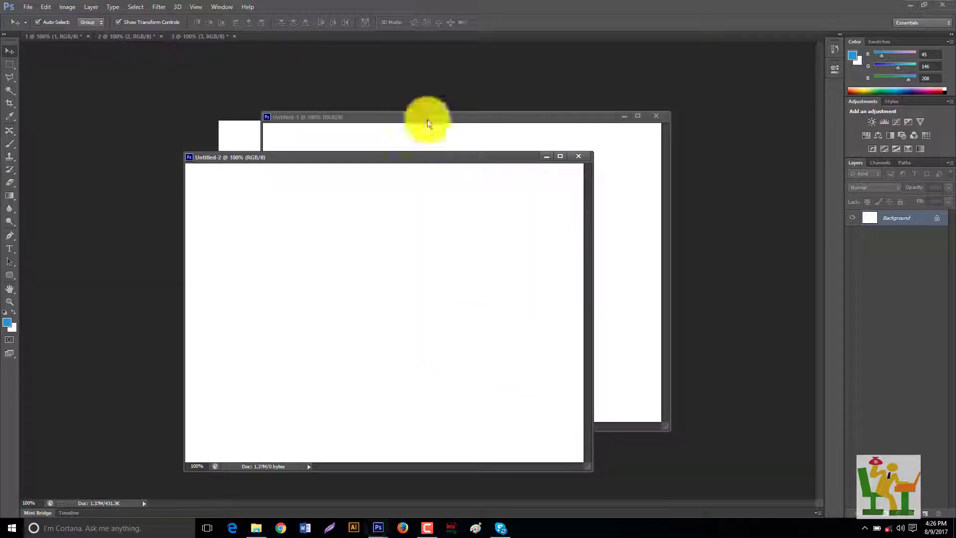
{"action": "left_click", "coordinate": [578, 157]}
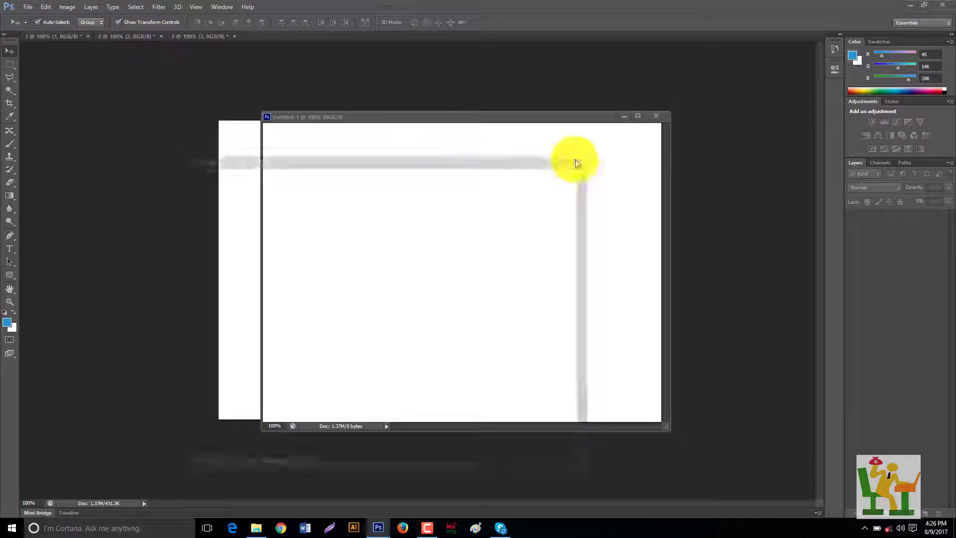
{"action": "left_click", "coordinate": [658, 116]}
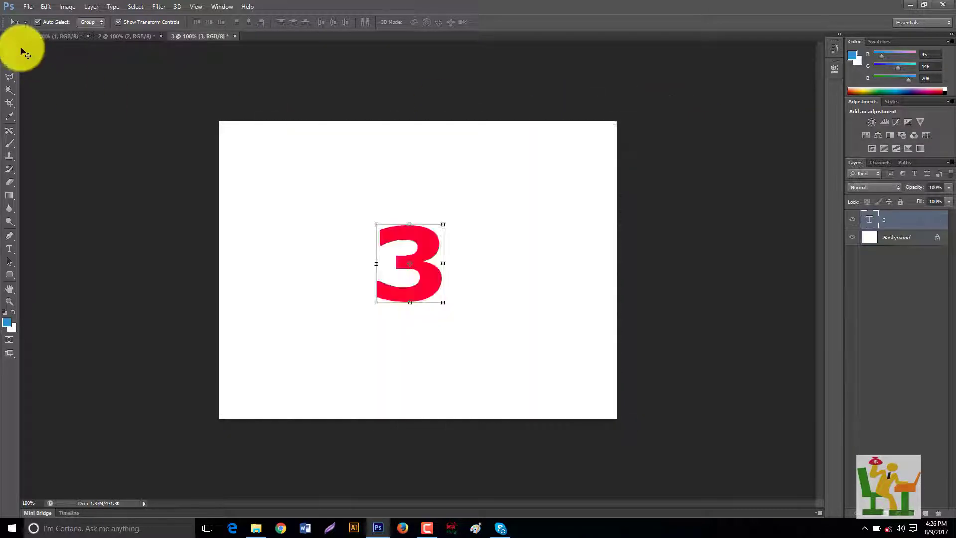
Turn on Open Documents as Tabs in the Interface preferences and apply it
{"action": "left_click", "coordinate": [28, 7]}
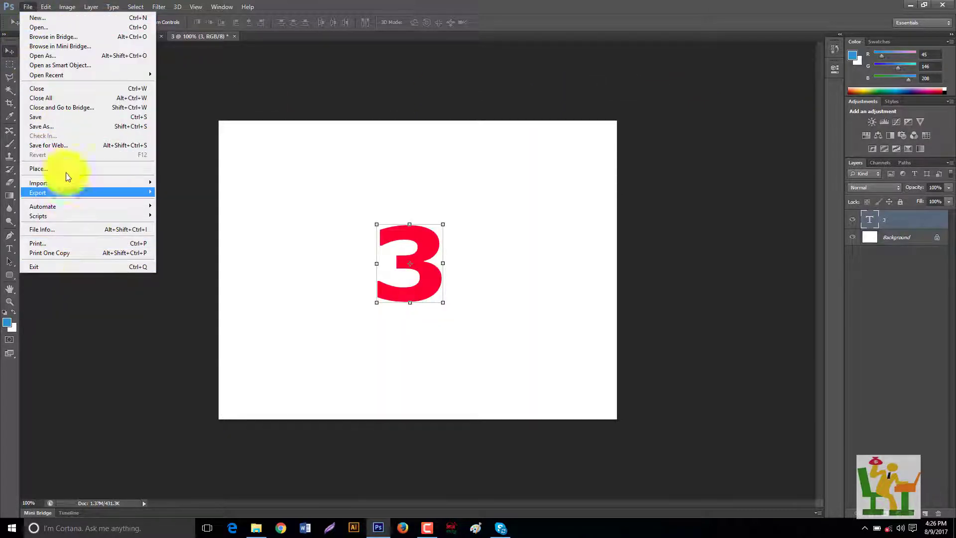
{"action": "mouse_move", "coordinate": [62, 365]}
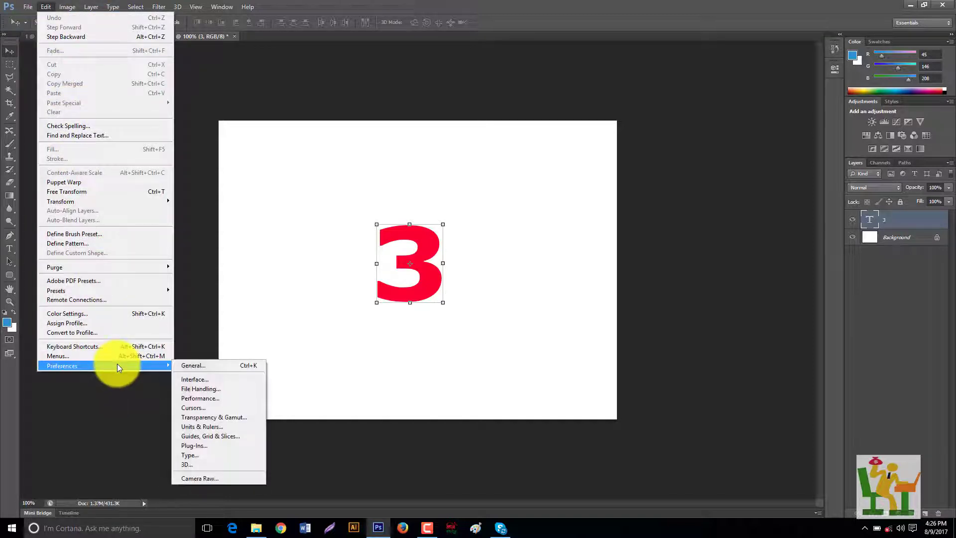
{"action": "left_click", "coordinate": [199, 379]}
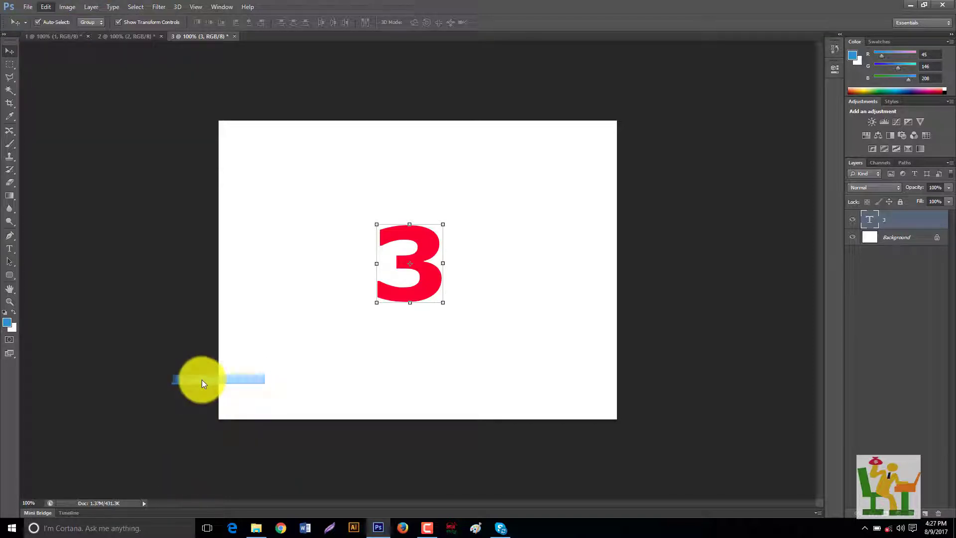
{"action": "left_click", "coordinate": [336, 203]}
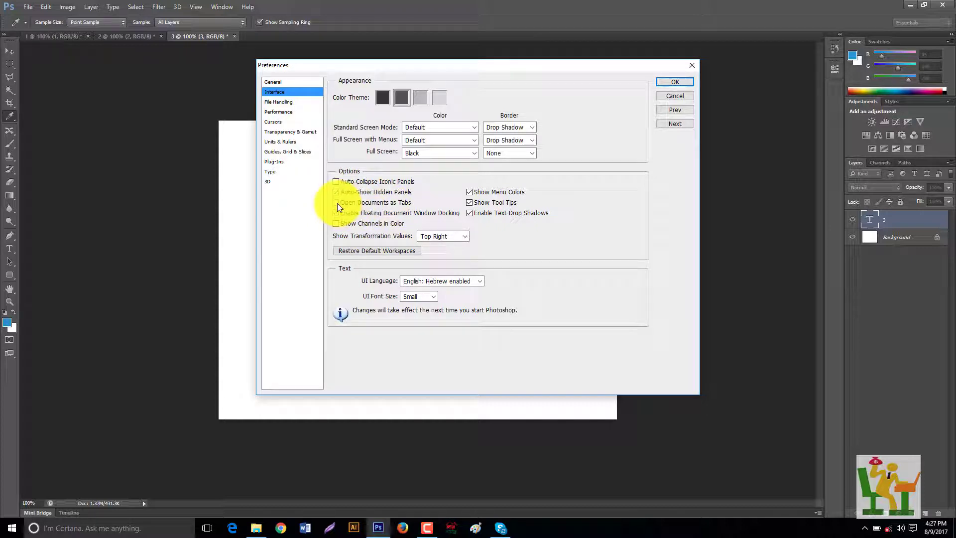
{"action": "left_click", "coordinate": [337, 203]}
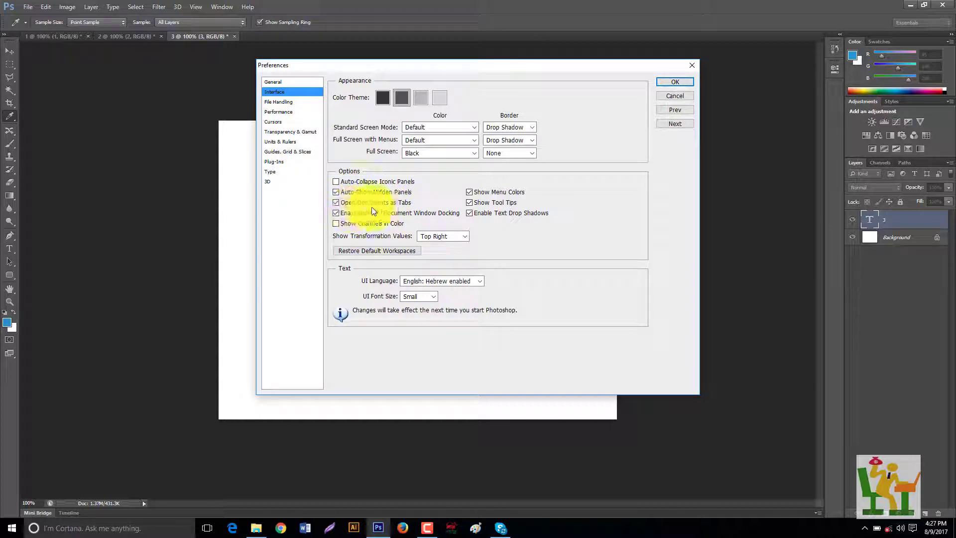
{"action": "left_click", "coordinate": [674, 82]}
Create a blank Untitled-1 tab and move it to the first tab position
{"action": "key", "text": "v"}
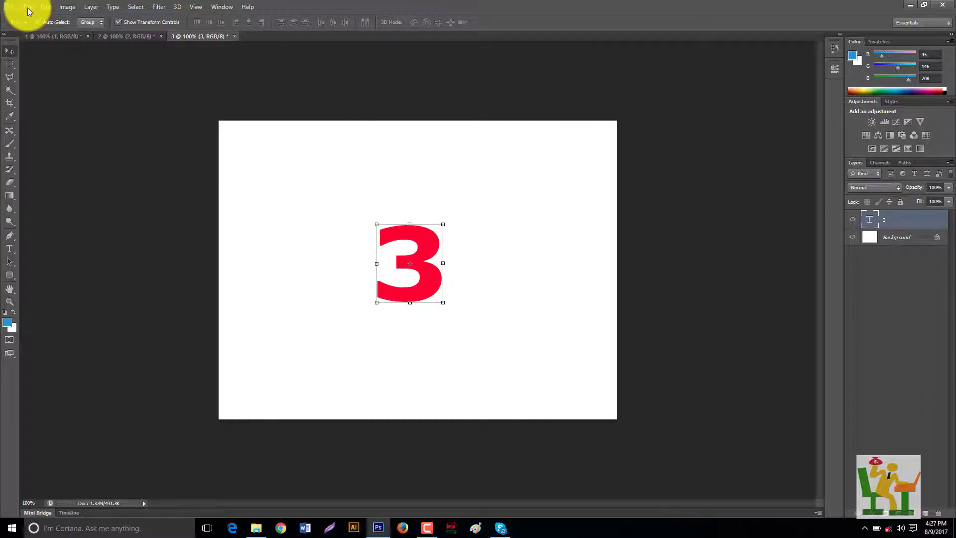
{"action": "left_click", "coordinate": [28, 8]}
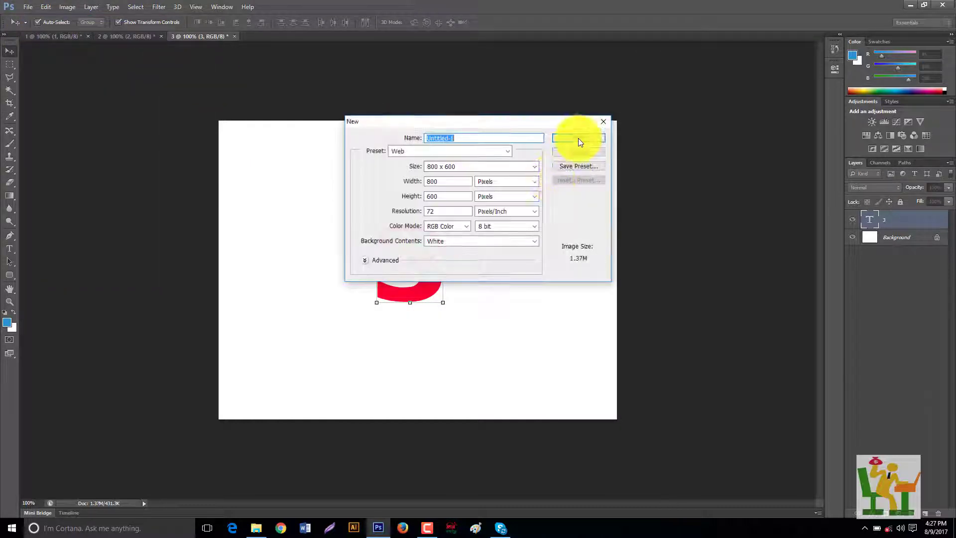
{"action": "left_click", "coordinate": [578, 139]}
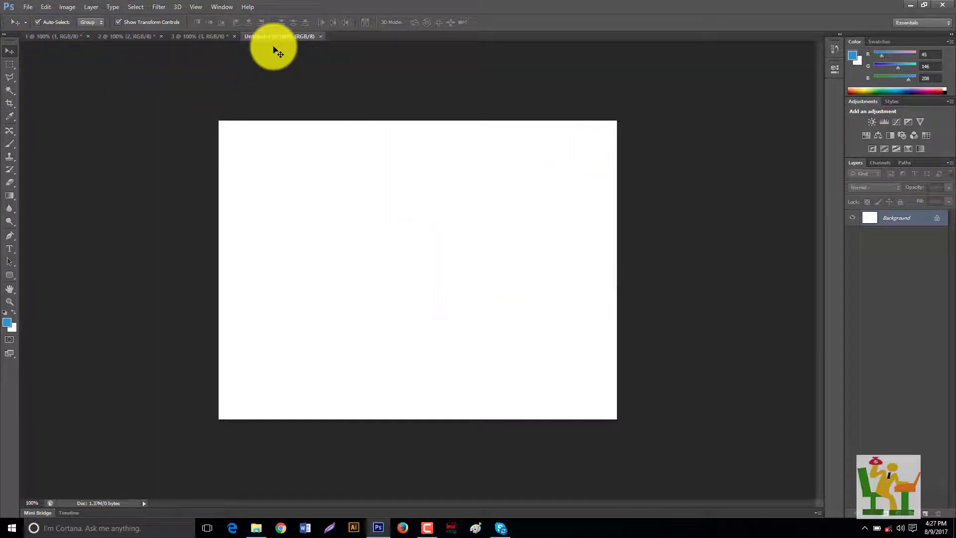
{"action": "left_click_drag", "start_coordinate": [273, 46], "coordinate": [125, 39]}
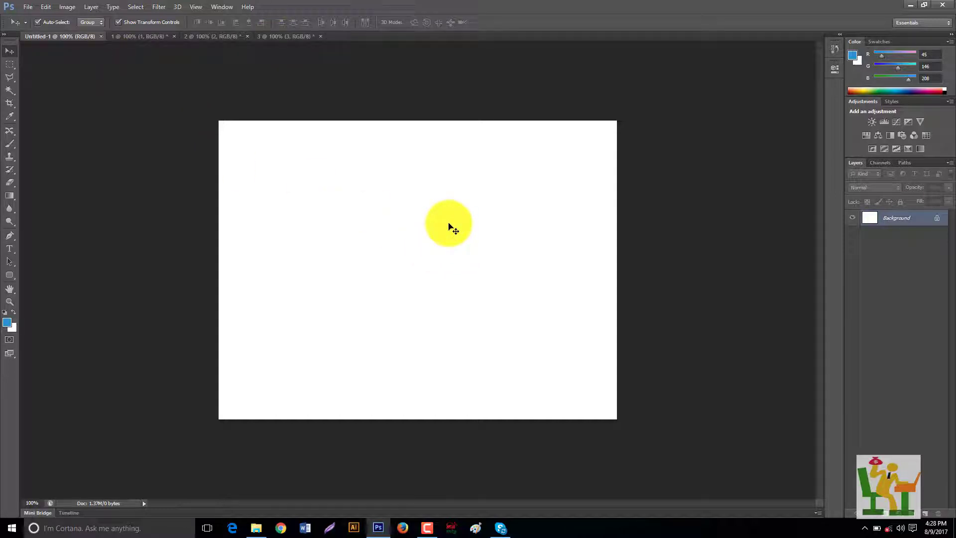